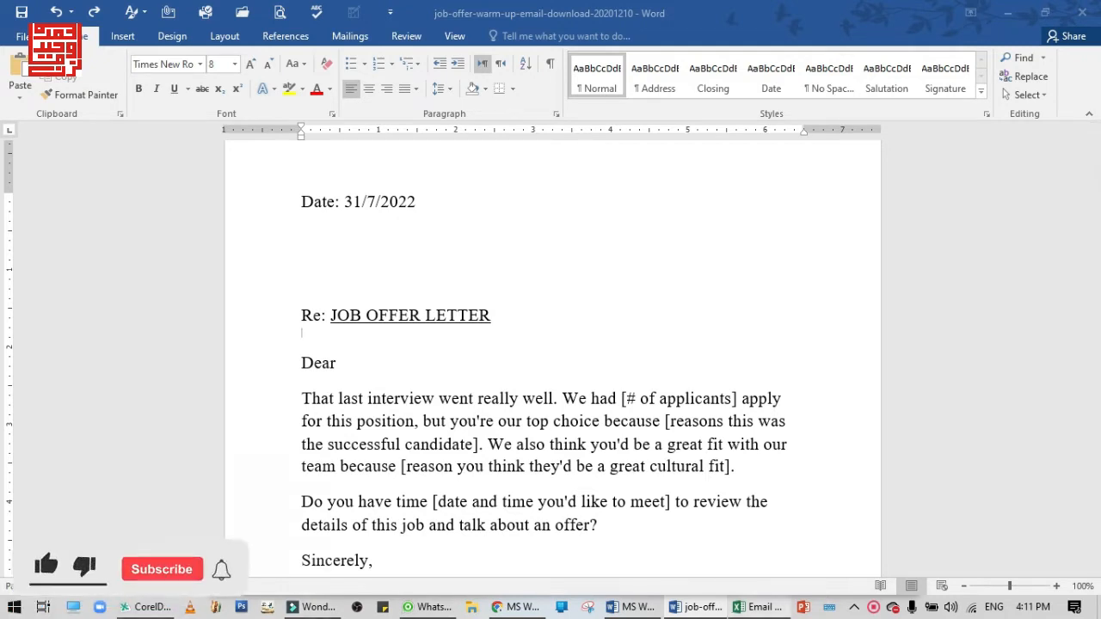
- Switch to the Email Marge workbook in Excel and review the recipient table's name, email, contact, address, city and country columns
{"action": "left_click", "coordinate": [757, 606]}
{"action": "left_click", "coordinate": [609, 308]}
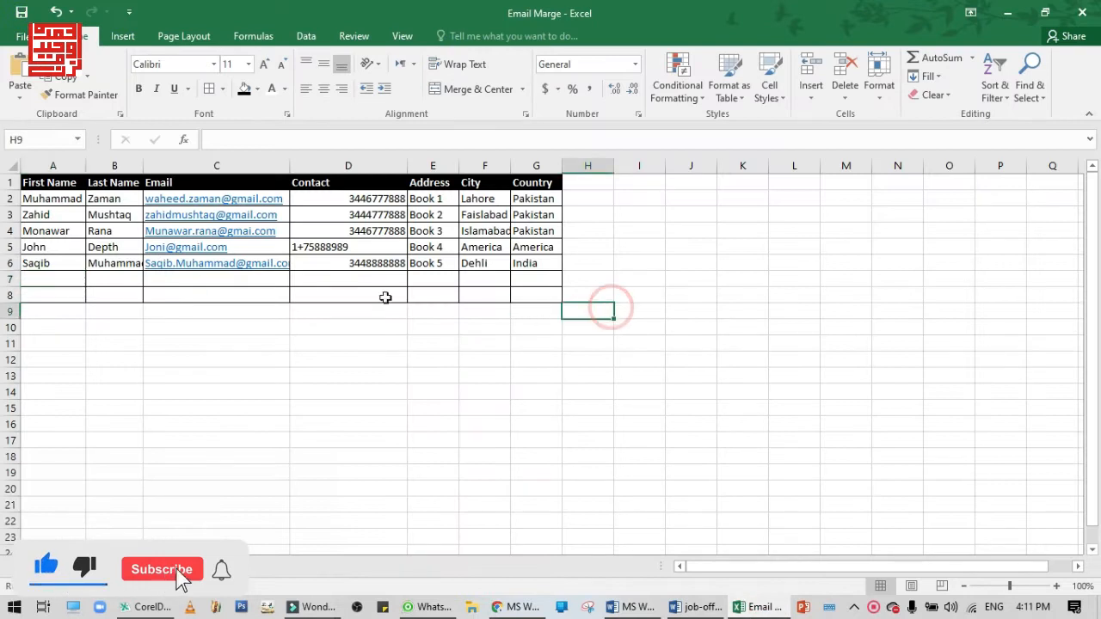
{"action": "left_click", "coordinate": [346, 293]}
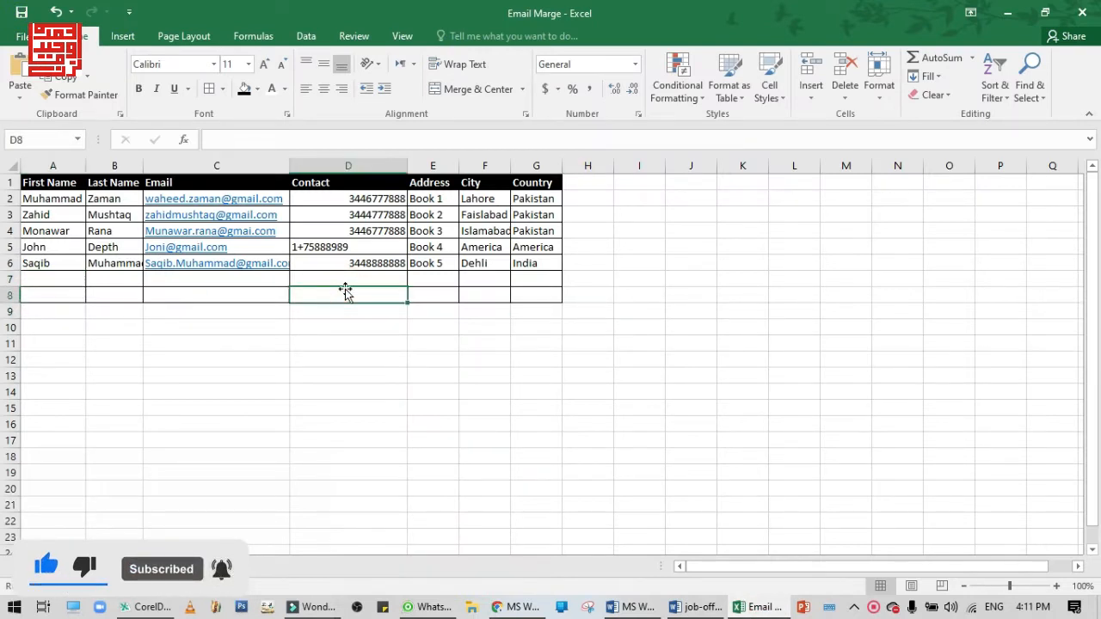
{"action": "left_click", "coordinate": [26, 201]}
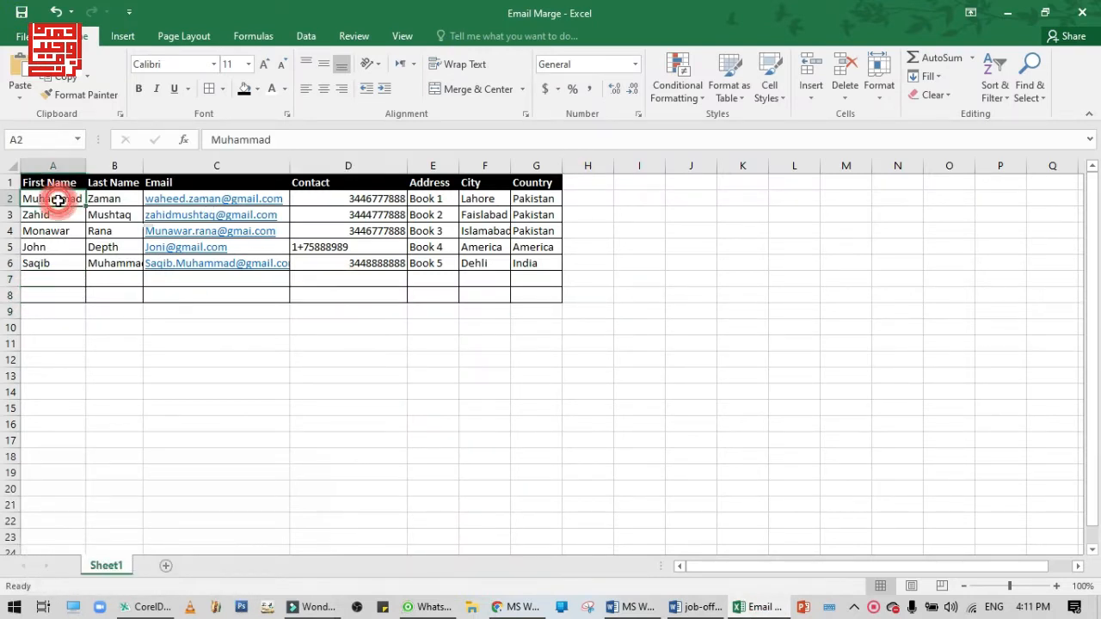
{"action": "left_click", "coordinate": [89, 181]}
{"action": "left_click", "coordinate": [116, 198]}
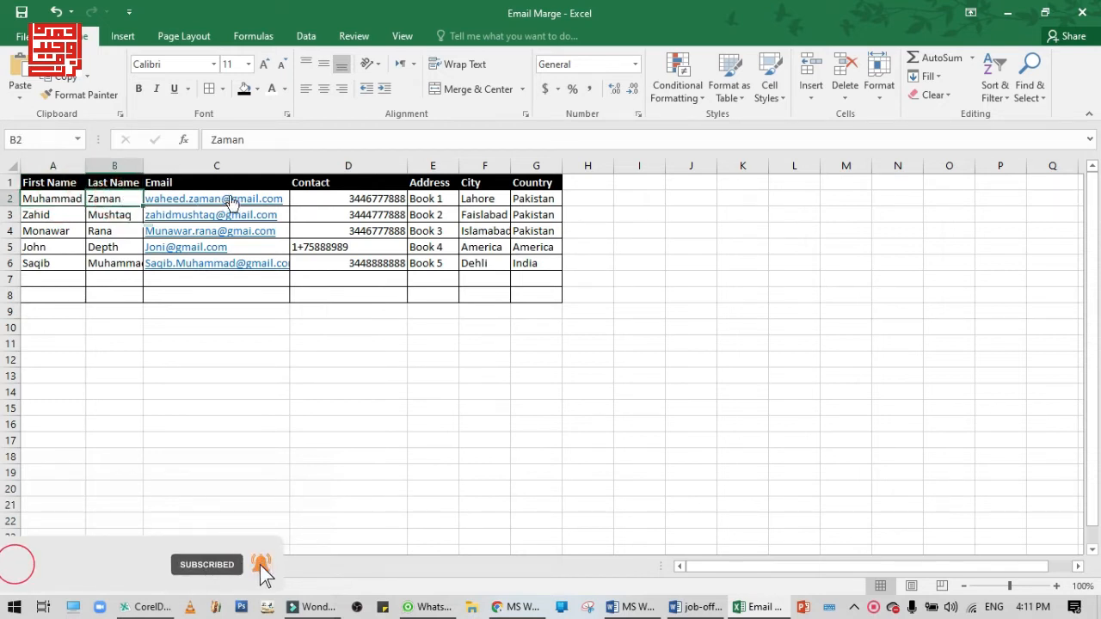
{"action": "left_click", "coordinate": [295, 199]}
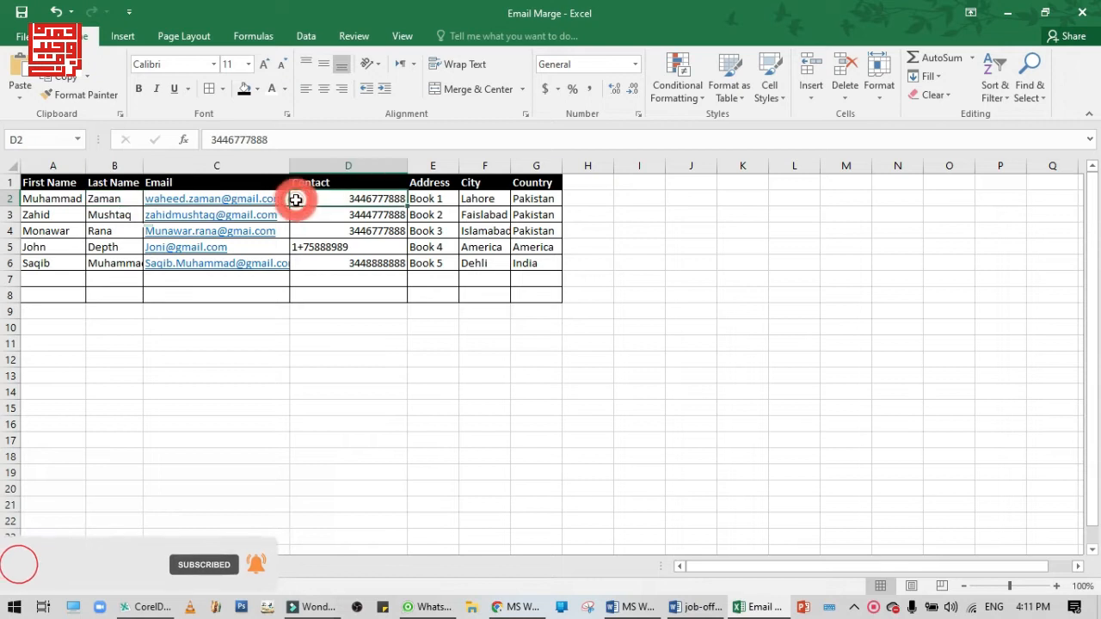
{"action": "left_click", "coordinate": [426, 200]}
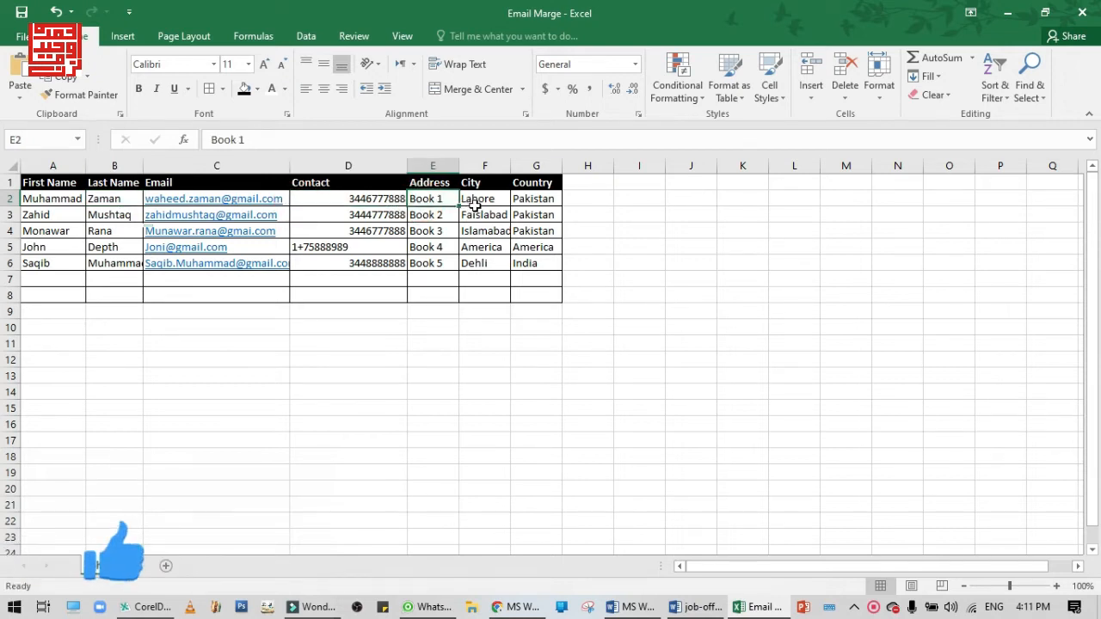
{"action": "left_click", "coordinate": [477, 201]}
{"action": "left_click", "coordinate": [445, 201]}
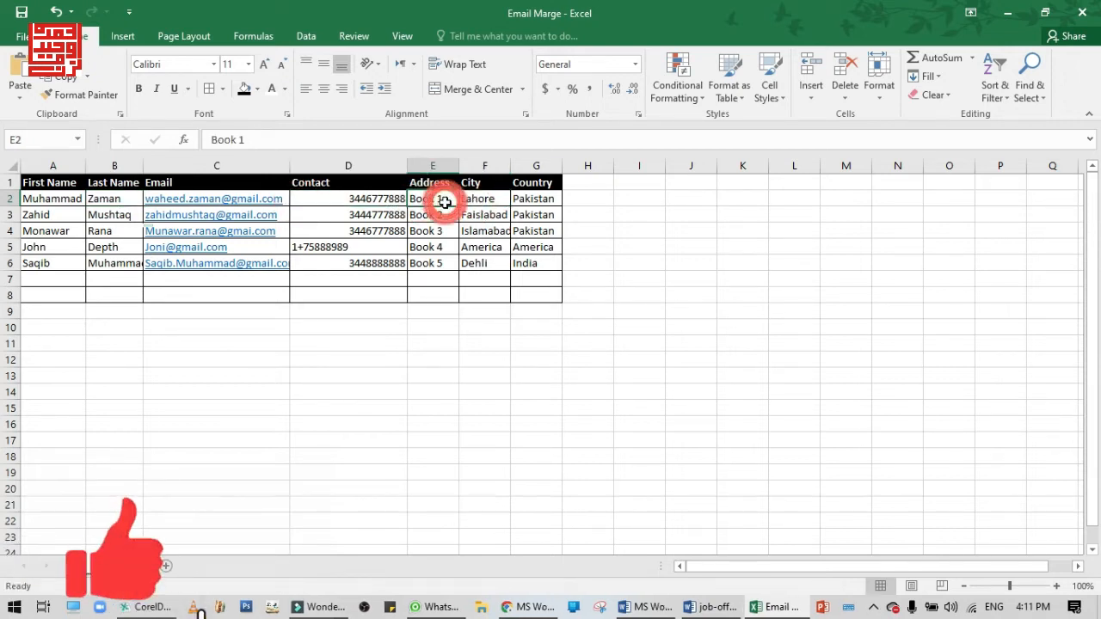
{"action": "left_click", "coordinate": [488, 200]}
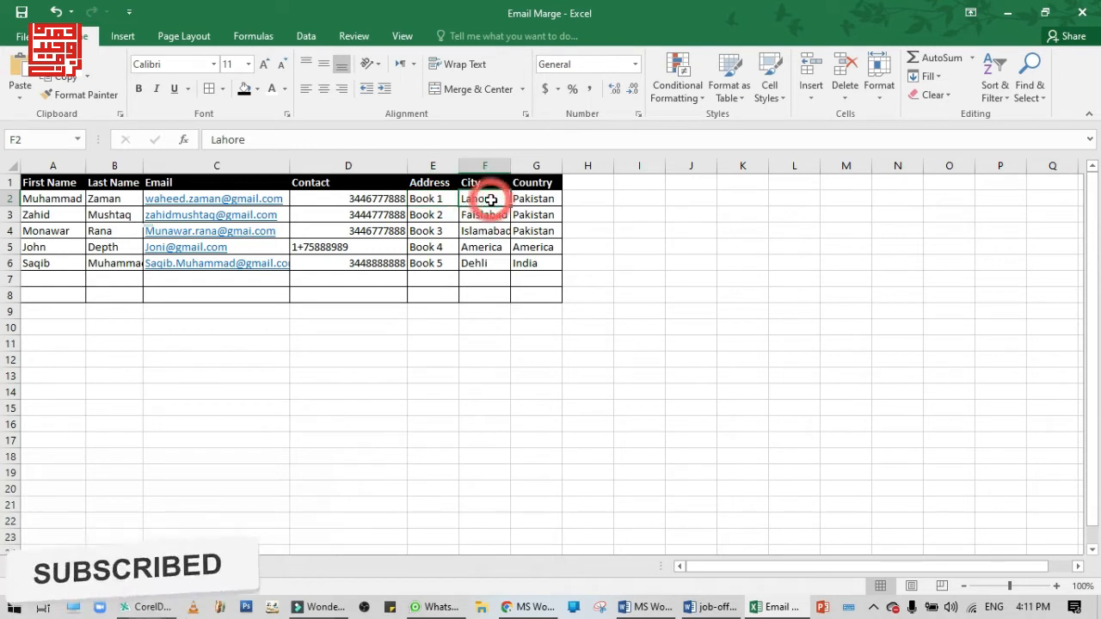
{"action": "left_click", "coordinate": [535, 199]}
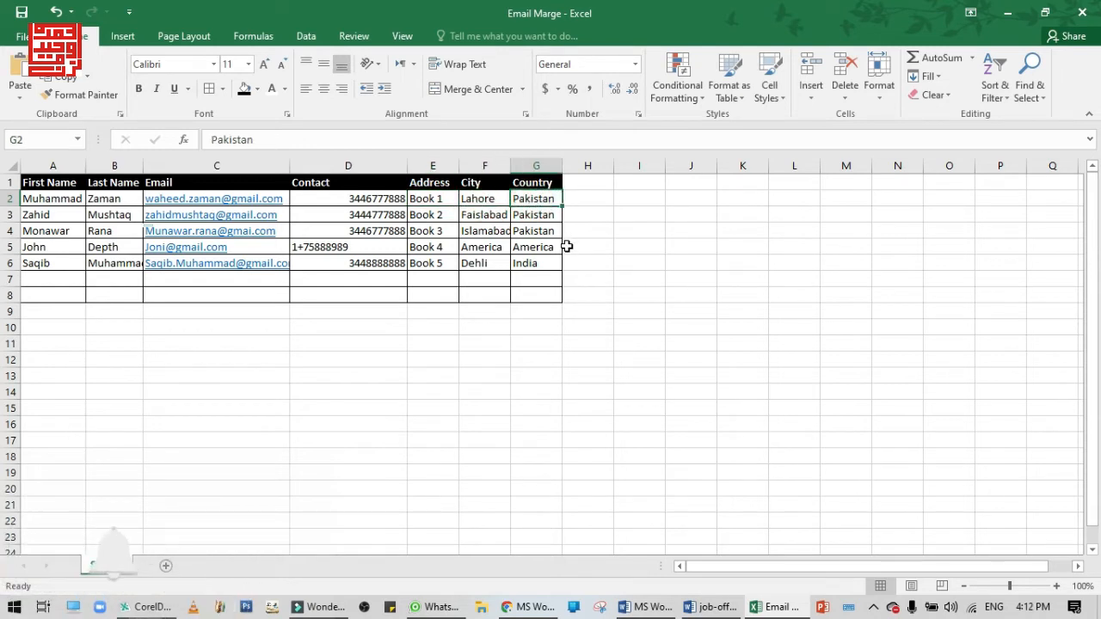
{"action": "left_click", "coordinate": [535, 246]}
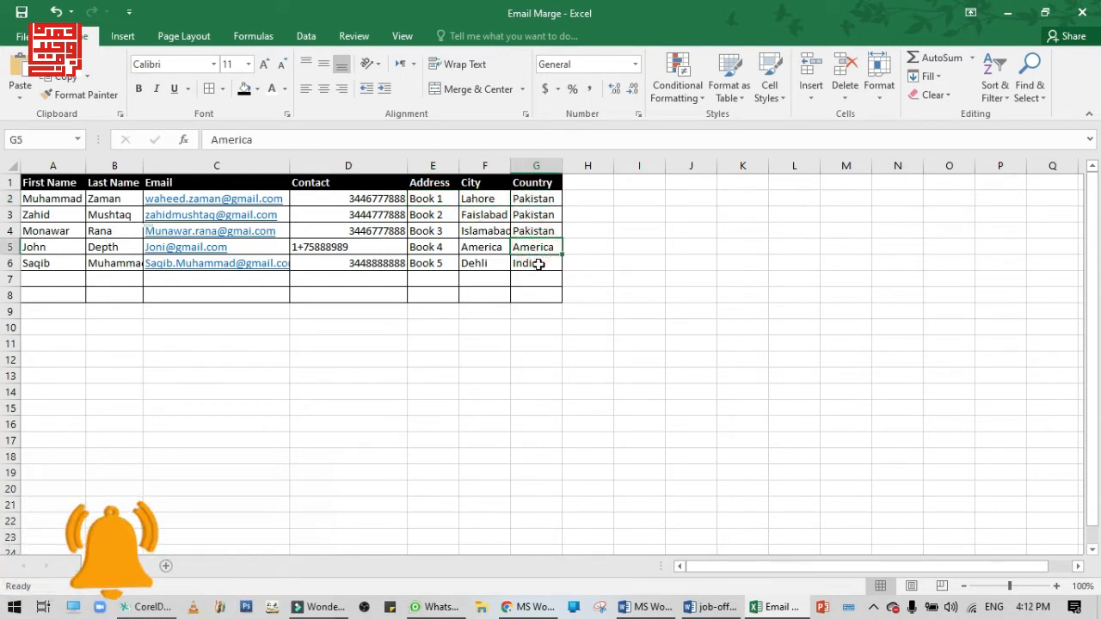
{"action": "left_click", "coordinate": [535, 263]}
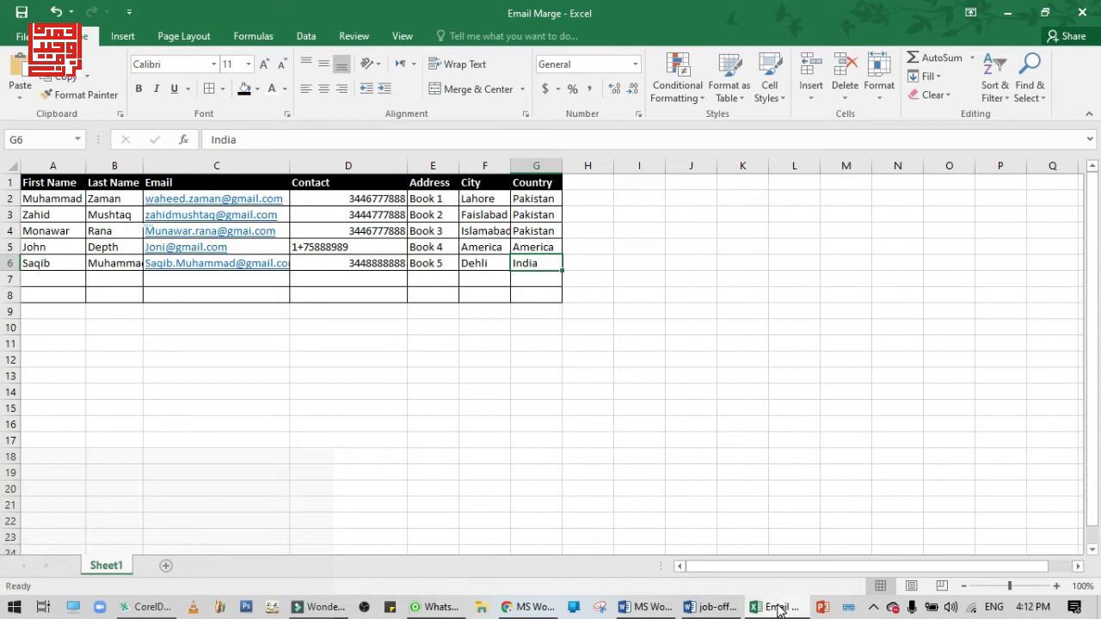
- Switch back to the job offer letter in Word and review its date, subject, greeting and body at 110% zoom
{"action": "left_click", "coordinate": [716, 606]}
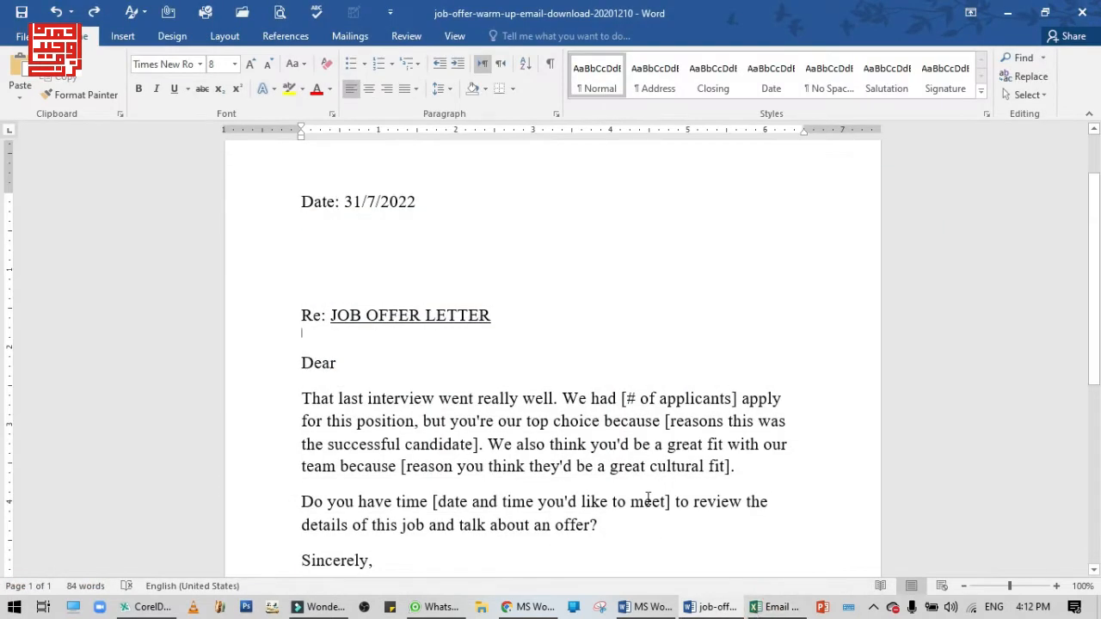
{"action": "scroll", "coordinate": [647, 498], "scroll_direction": "up", "scroll_amount": 1}
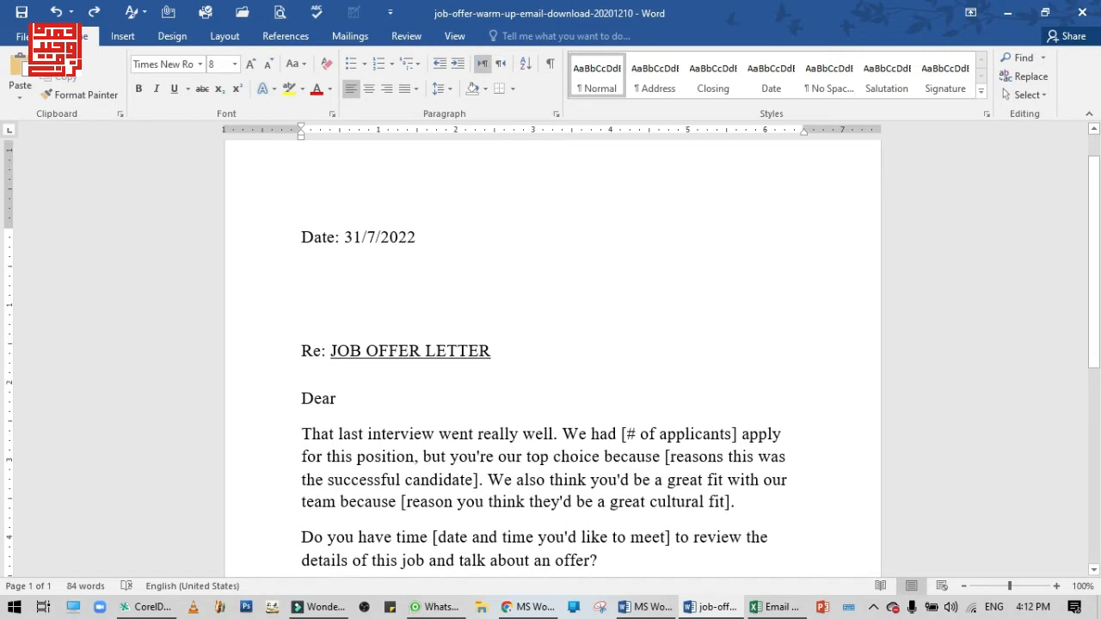
{"action": "left_click", "coordinate": [1056, 585]}
{"action": "left_click", "coordinate": [1056, 586]}
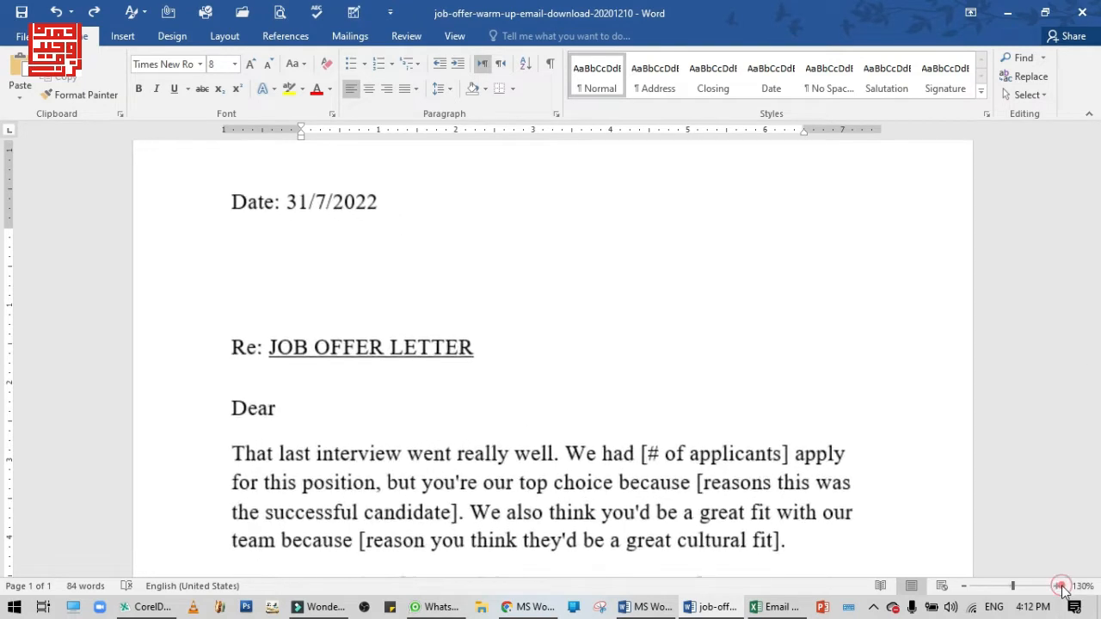
{"action": "left_click", "coordinate": [1056, 585]}
{"action": "left_click", "coordinate": [1056, 586]}
{"action": "scroll", "coordinate": [550, 387], "scroll_direction": "down", "scroll_amount": 1}
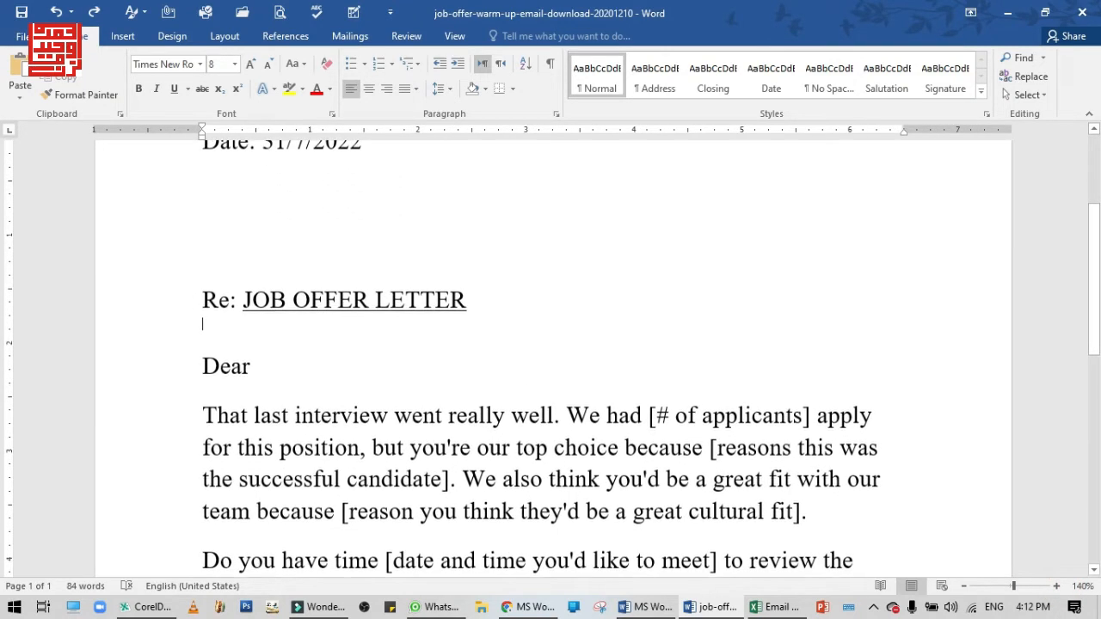
{"action": "left_click", "coordinate": [963, 585]}
{"action": "left_click", "coordinate": [963, 585]}
{"action": "left_click", "coordinate": [963, 586]}
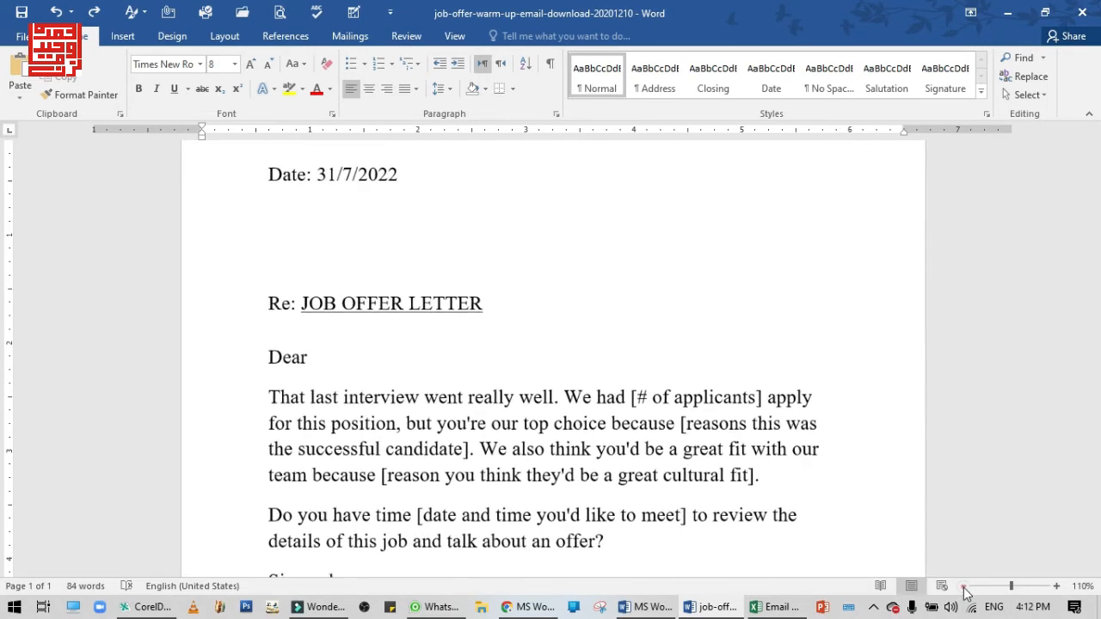
{"action": "scroll", "coordinate": [696, 440], "scroll_direction": "up", "scroll_amount": 1}
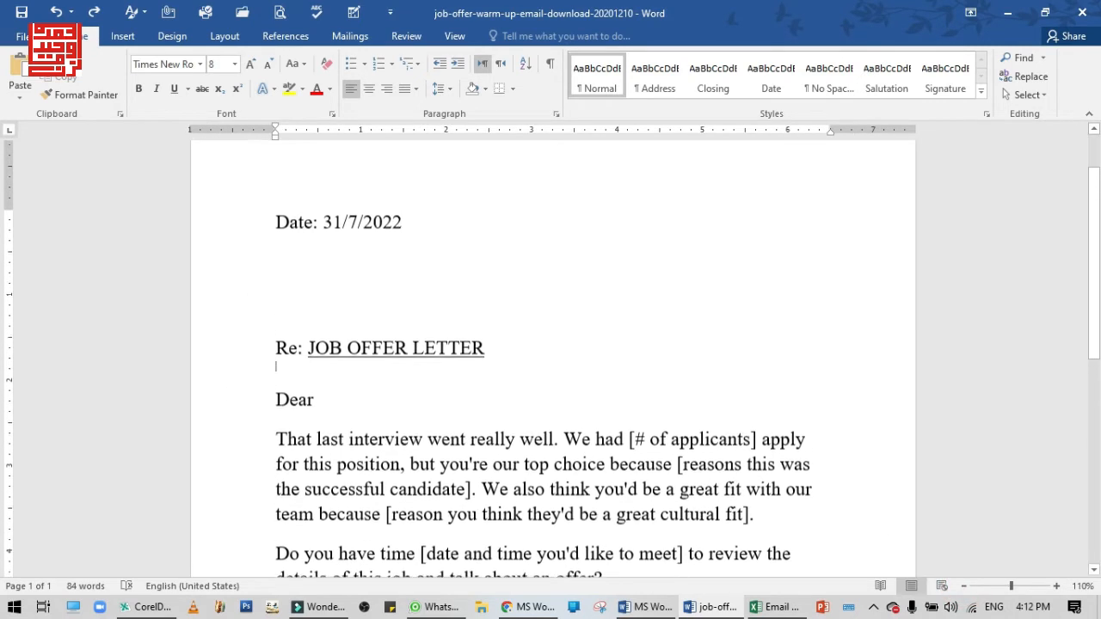
{"action": "scroll", "coordinate": [696, 440], "scroll_direction": "down", "scroll_amount": 1}
{"action": "scroll", "coordinate": [695, 440], "scroll_direction": "up", "scroll_amount": 1}
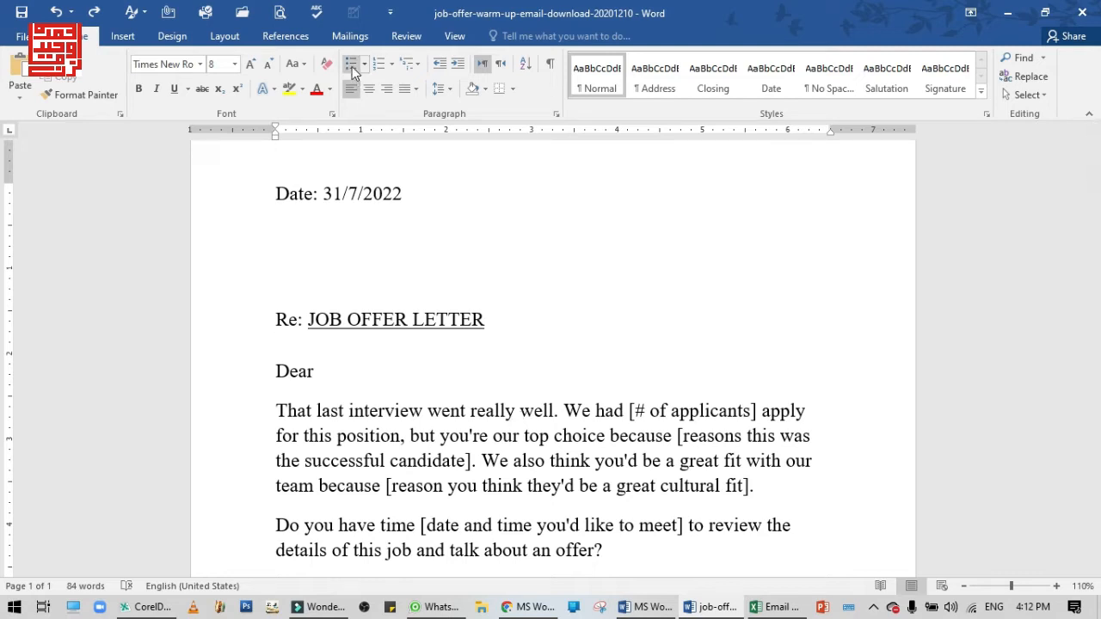
- Start the Step-by-Step Mail Merge Wizard for the job offer letter
{"action": "left_click", "coordinate": [350, 36]}
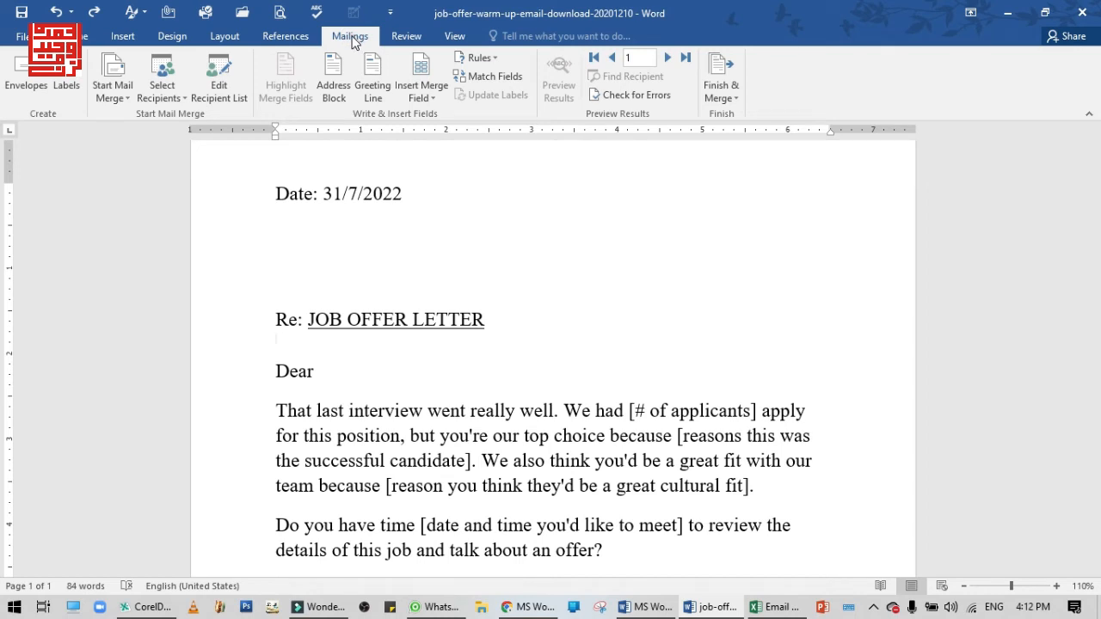
{"action": "left_click", "coordinate": [129, 105]}
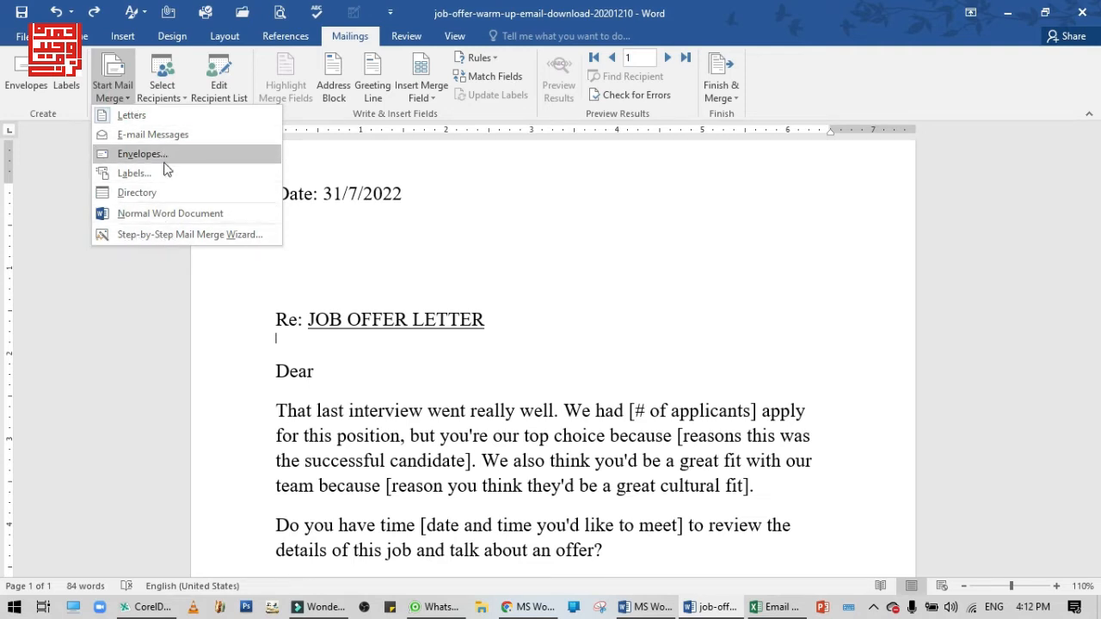
{"action": "left_click", "coordinate": [203, 235]}
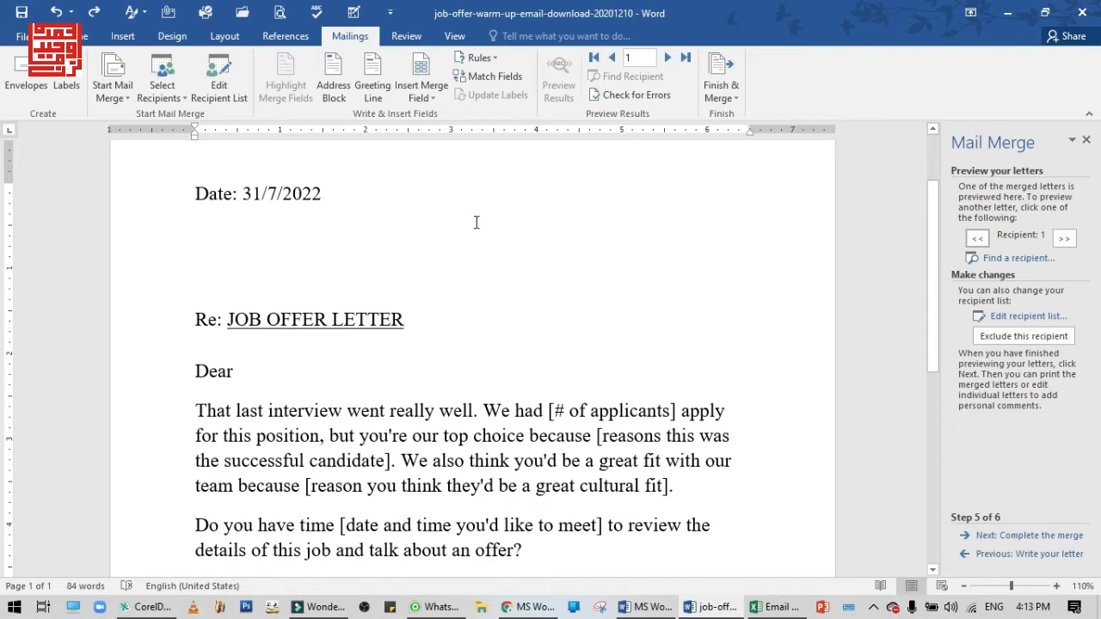
- Return to the wizard's first stage, then proceed with Letters as the document type and the current document as the starting document
{"action": "left_click", "coordinate": [968, 555]}
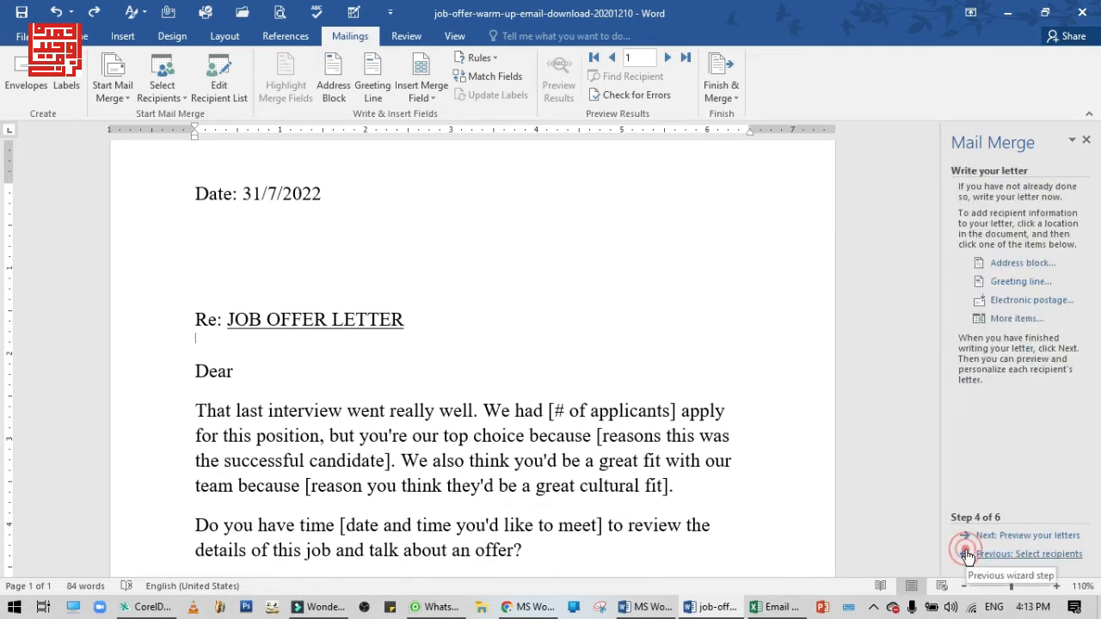
{"action": "left_click", "coordinate": [968, 555]}
{"action": "left_click", "coordinate": [968, 554]}
{"action": "left_click", "coordinate": [968, 554]}
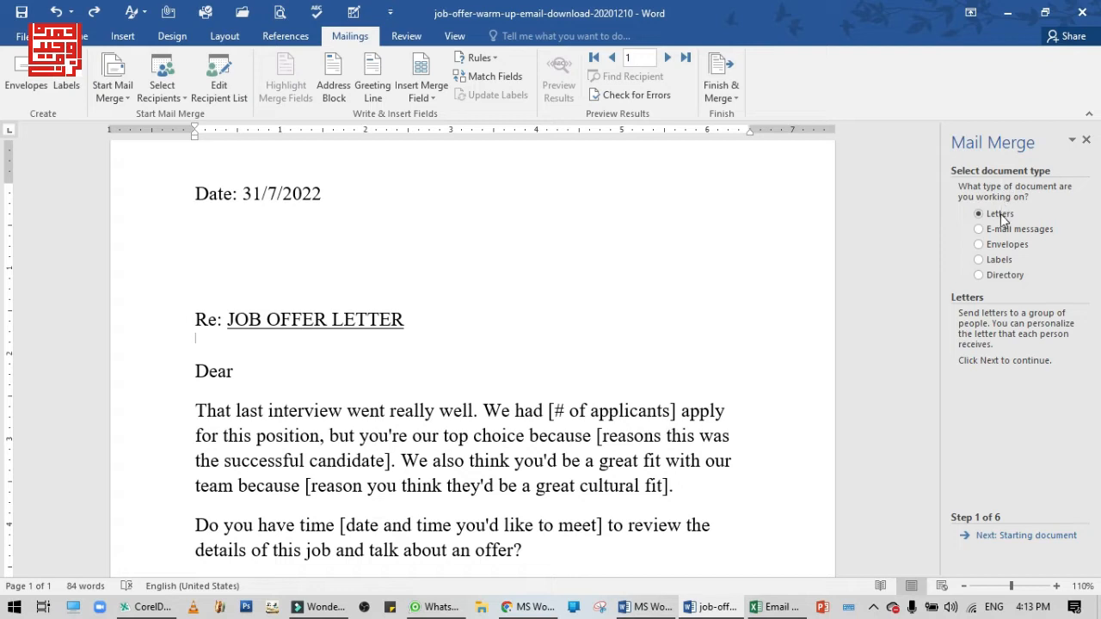
{"action": "left_click", "coordinate": [996, 537]}
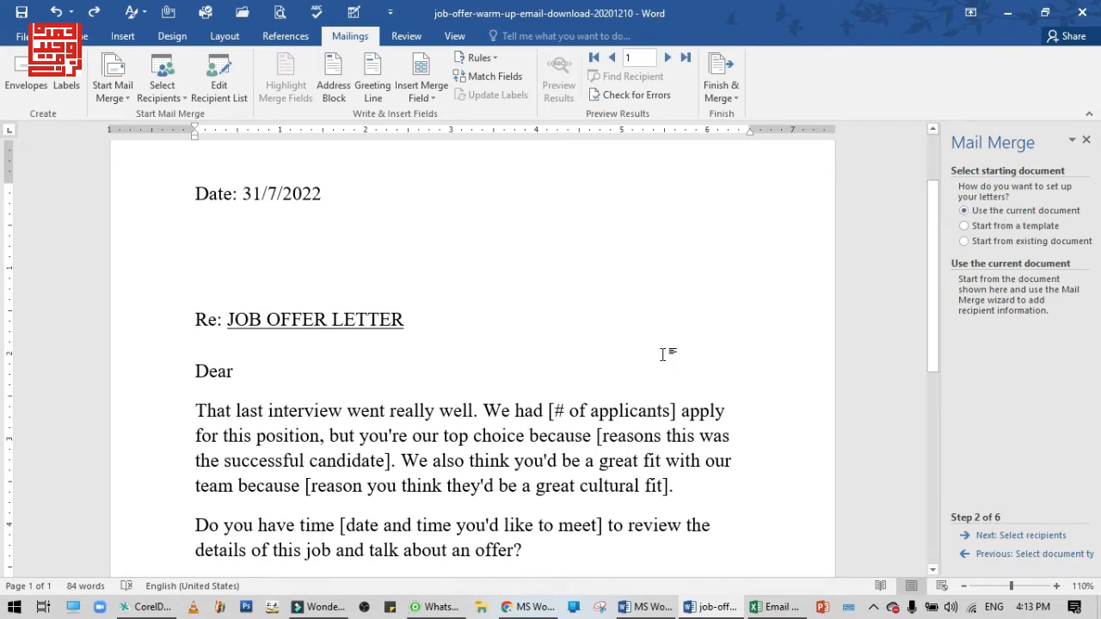
{"action": "left_click", "coordinate": [1002, 537]}
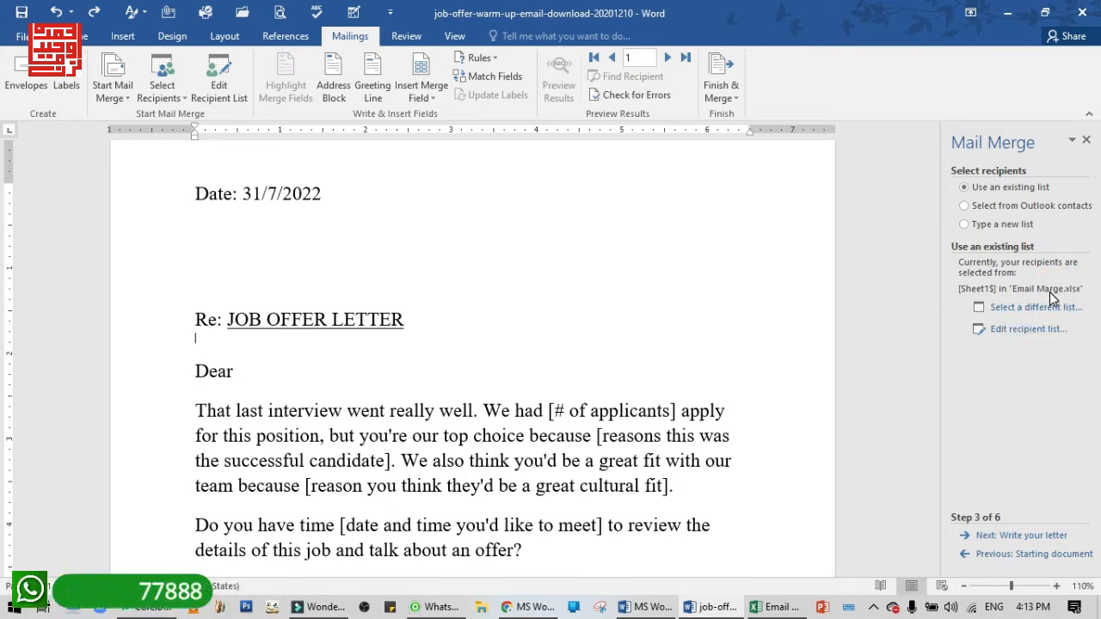
- Choose Sheet1$ of the Email Marge workbook in the desktop's Email Marg folder as the recipient list, with the first row as column headers
{"action": "left_click", "coordinate": [1035, 309]}
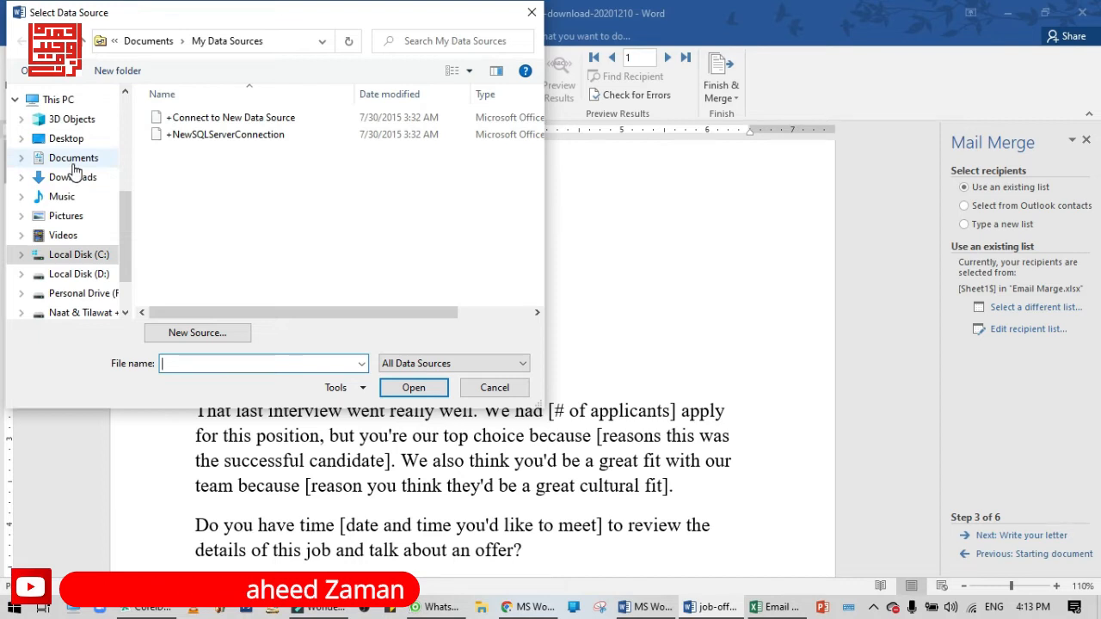
{"action": "left_click", "coordinate": [73, 142]}
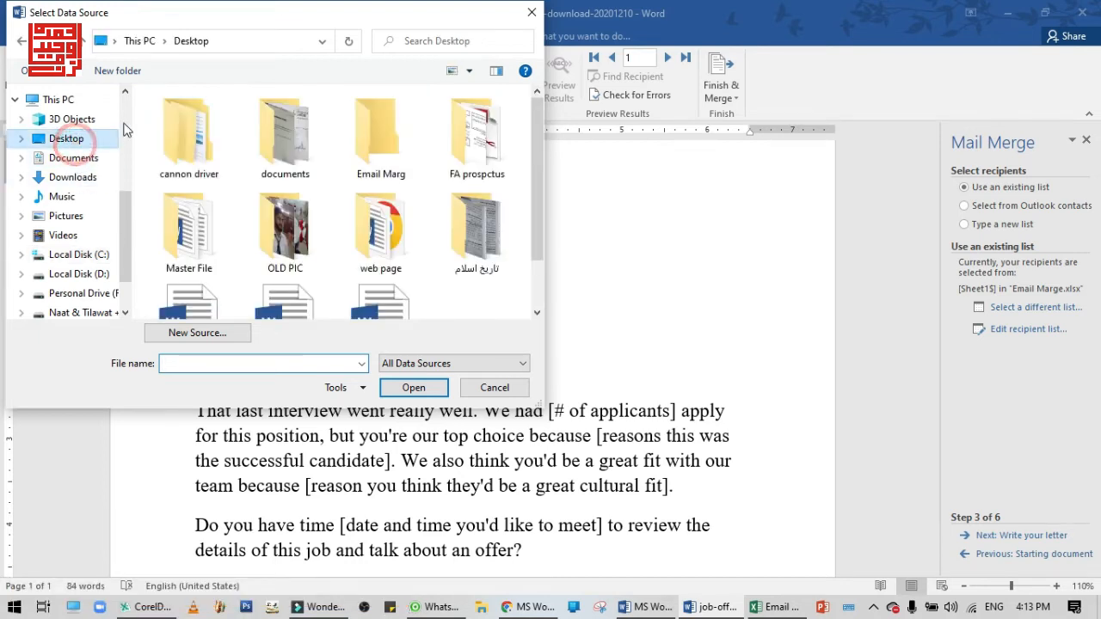
{"action": "double_click", "coordinate": [387, 148]}
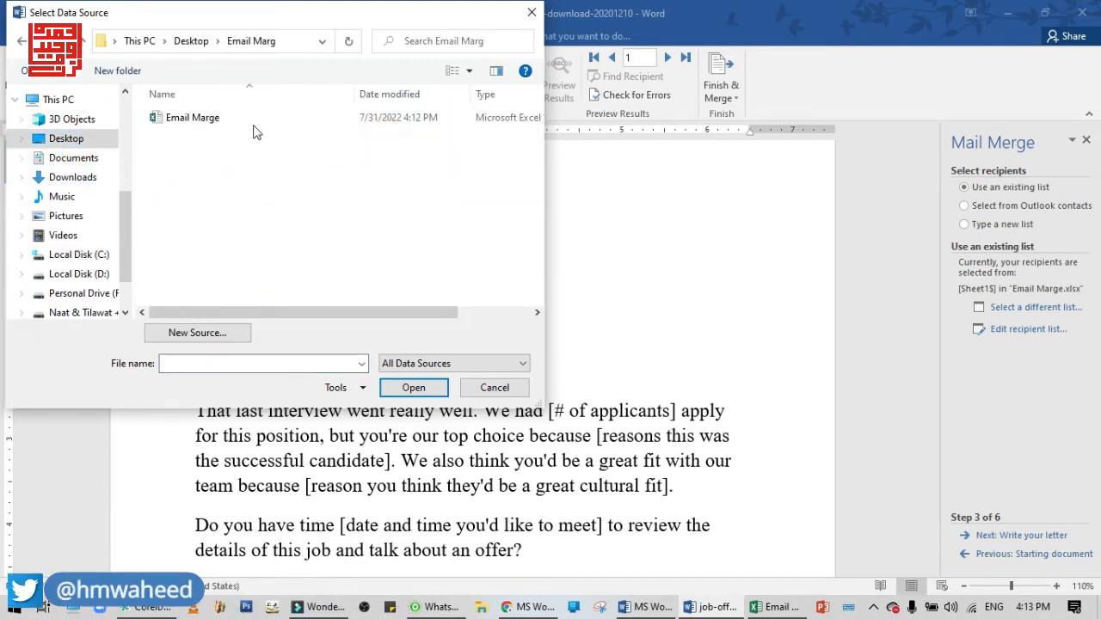
{"action": "left_click", "coordinate": [247, 120]}
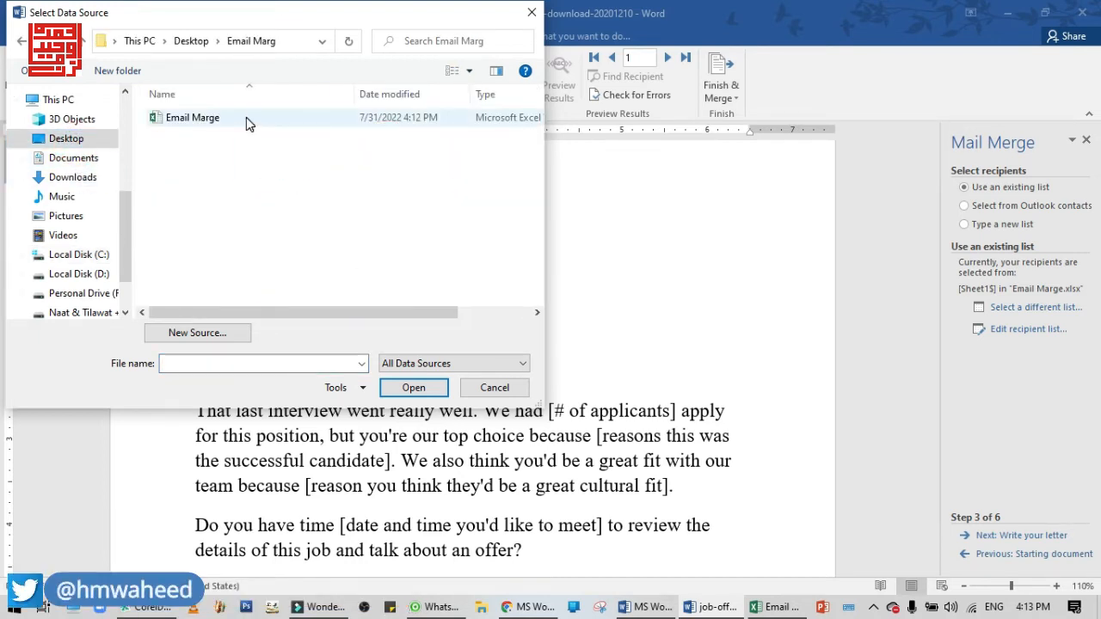
{"action": "left_click", "coordinate": [406, 387]}
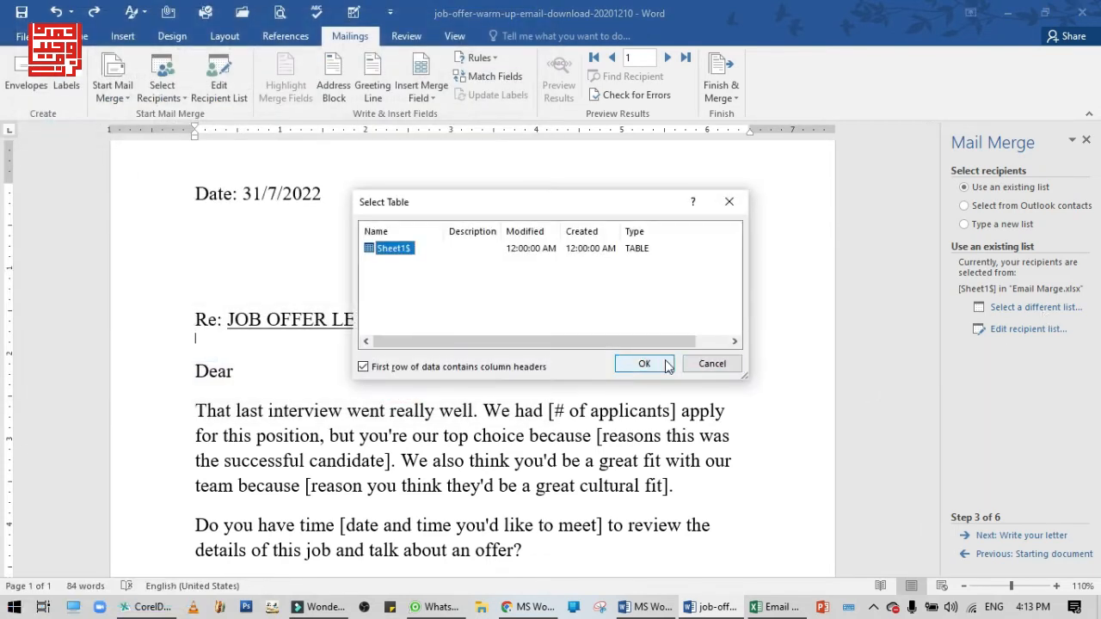
{"action": "left_click", "coordinate": [645, 364]}
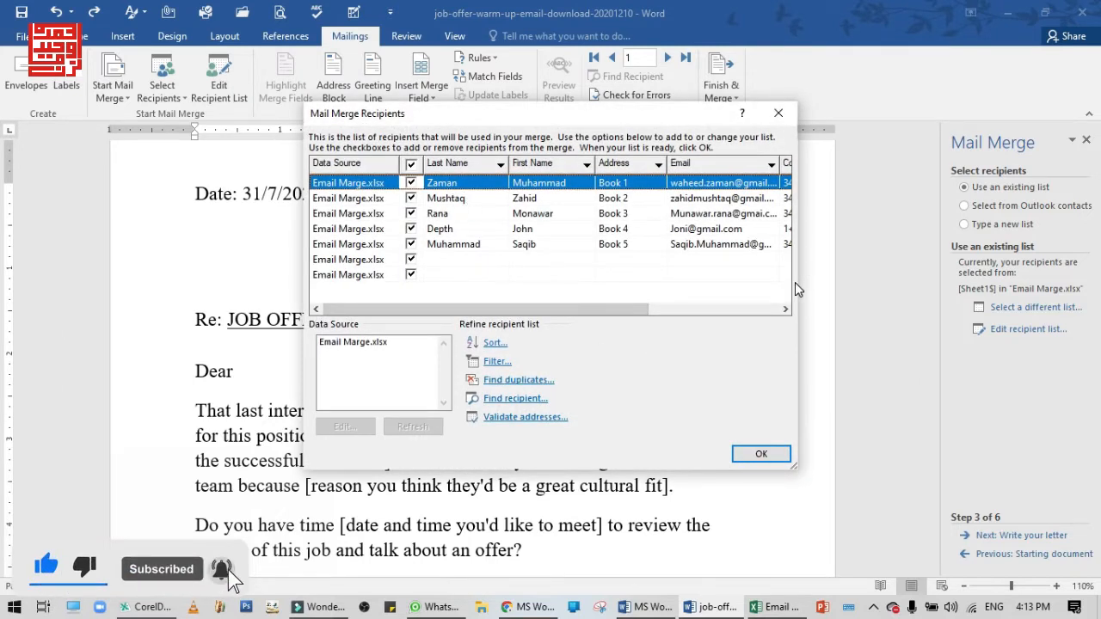
- Widen the recipient list to show all columns, exclude the two blank rows from the merge and accept the list
{"action": "left_click_drag", "start_coordinate": [796, 275], "coordinate": [1036, 297]}
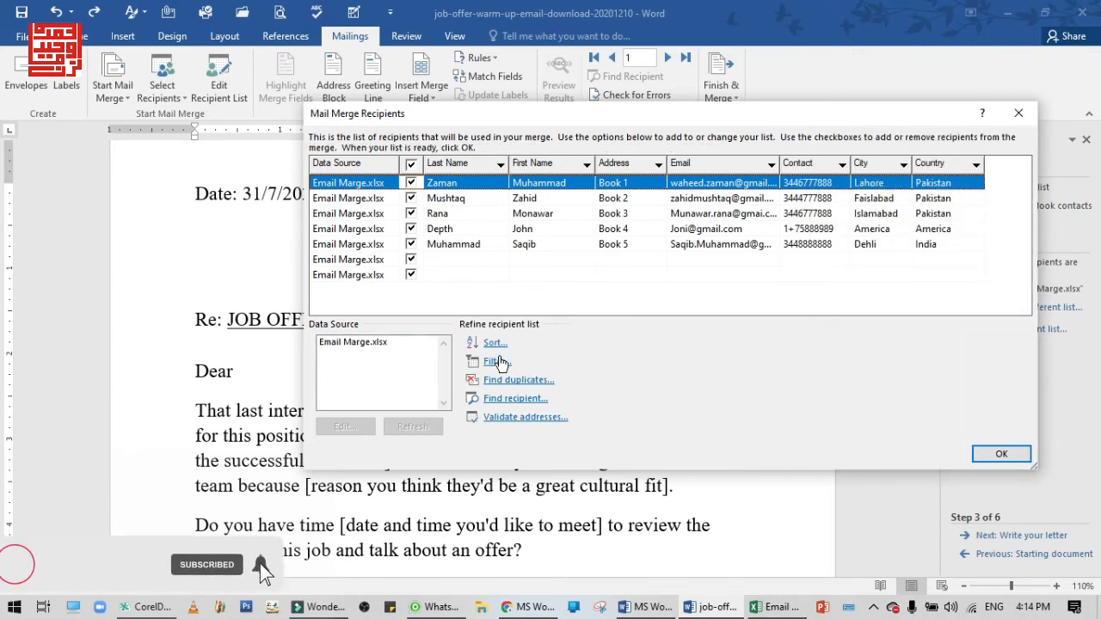
{"action": "left_click", "coordinate": [411, 275]}
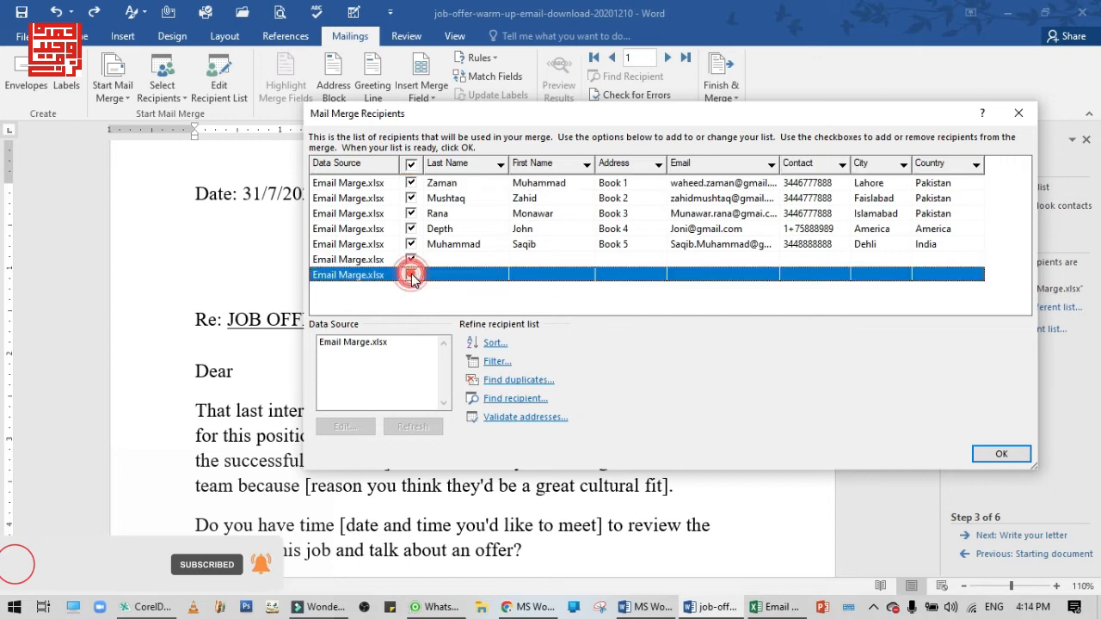
{"action": "left_click", "coordinate": [411, 259]}
{"action": "left_click", "coordinate": [448, 298]}
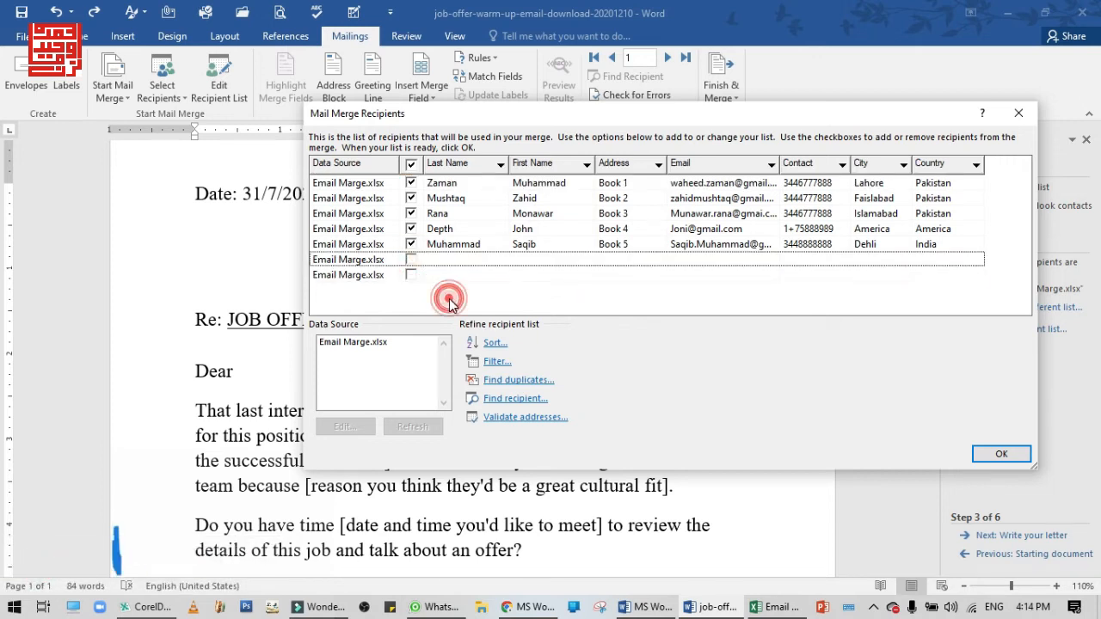
{"action": "left_click", "coordinate": [1001, 454]}
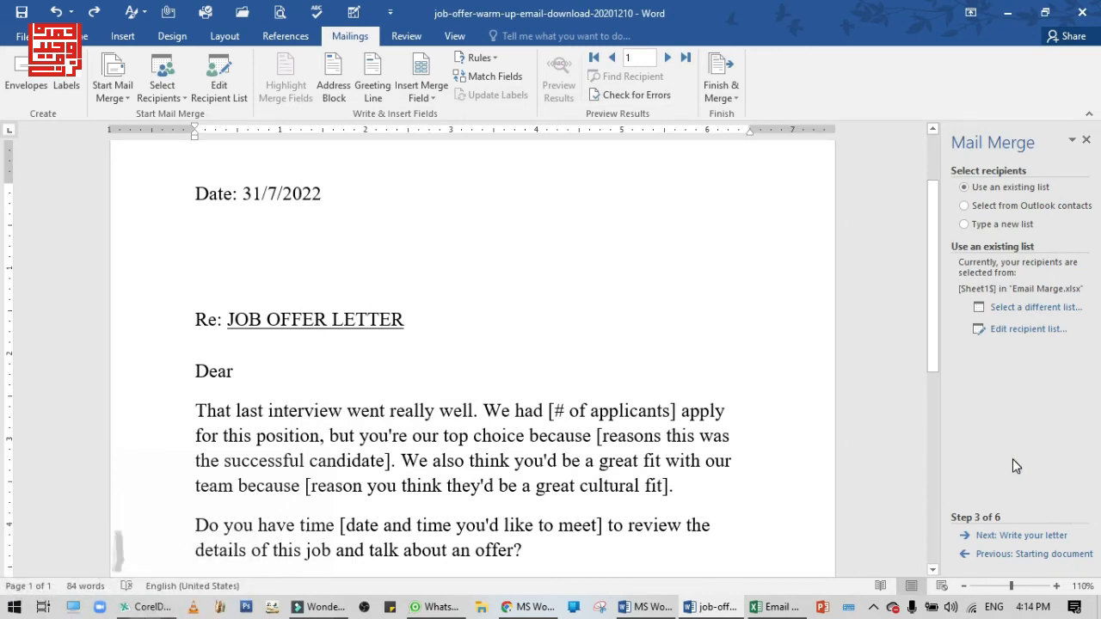
- Place the insertion point after "Dear" and advance the wizard past the letter-writing stage to the preview stage
{"action": "left_click", "coordinate": [403, 382]}
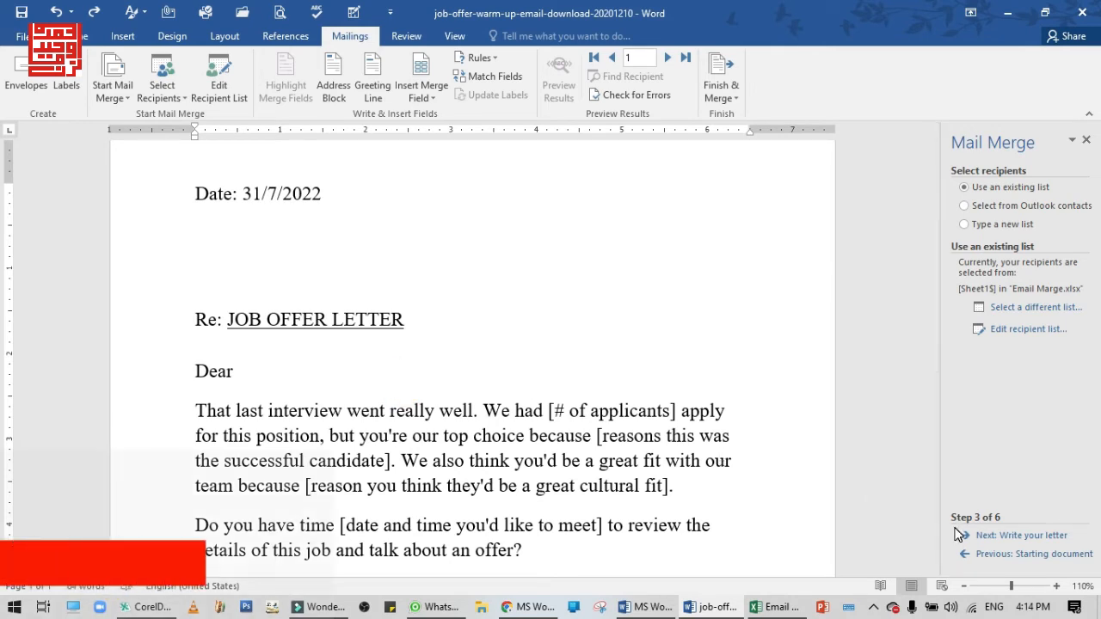
{"action": "left_click", "coordinate": [1037, 537]}
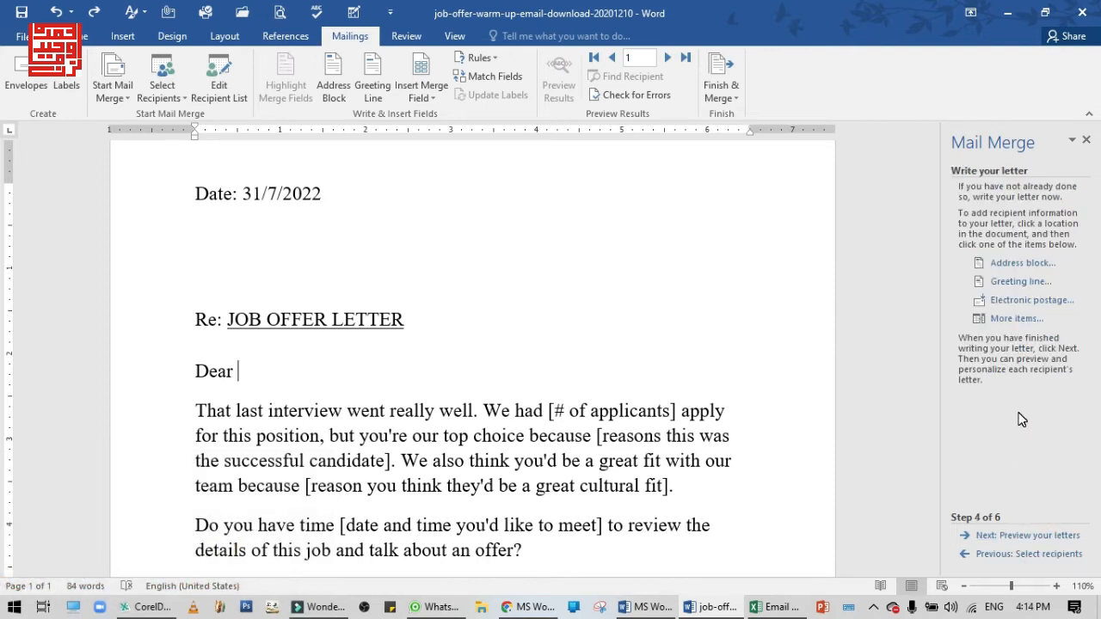
{"action": "left_click", "coordinate": [997, 537]}
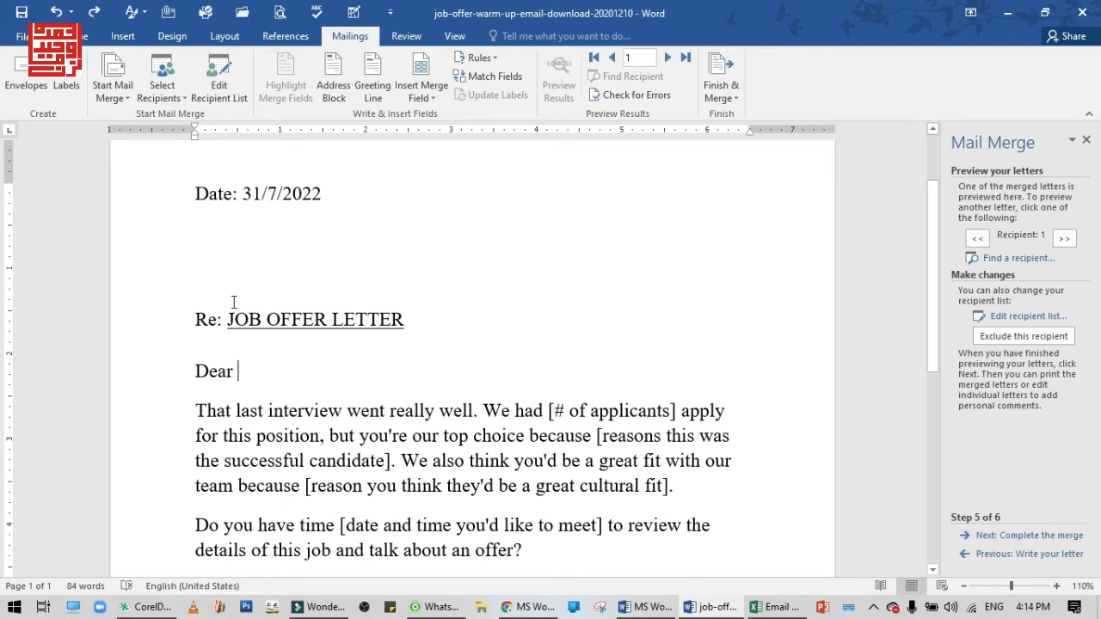
- Insert the First_Name and Last_Name merge fields, separated by a space, after "Dear" in the salutation
{"action": "left_click", "coordinate": [437, 99]}
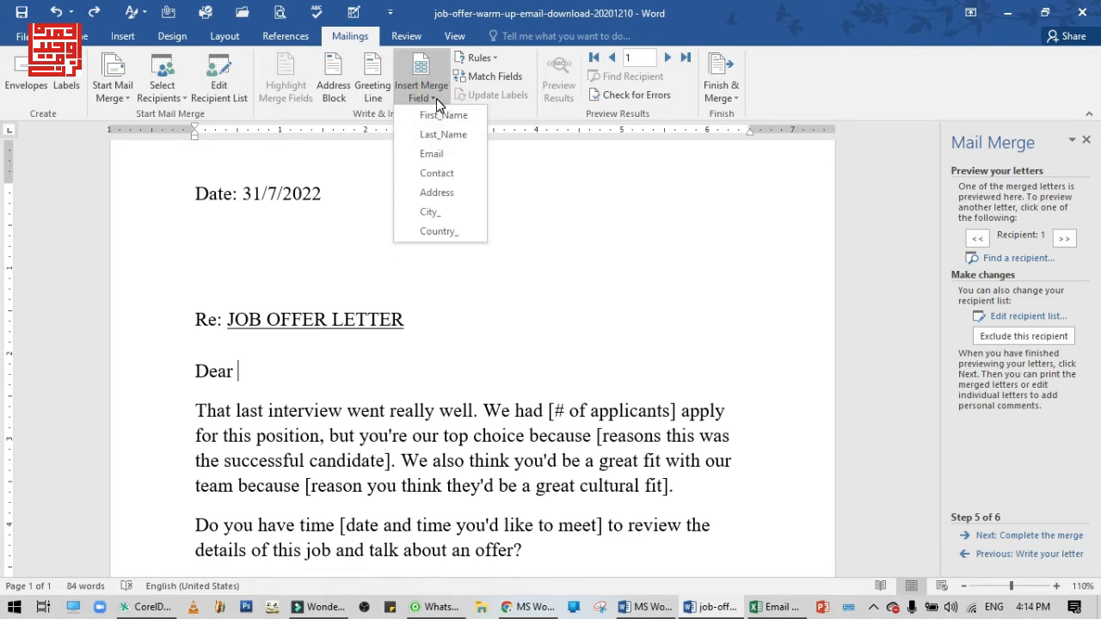
{"action": "left_click", "coordinate": [443, 117]}
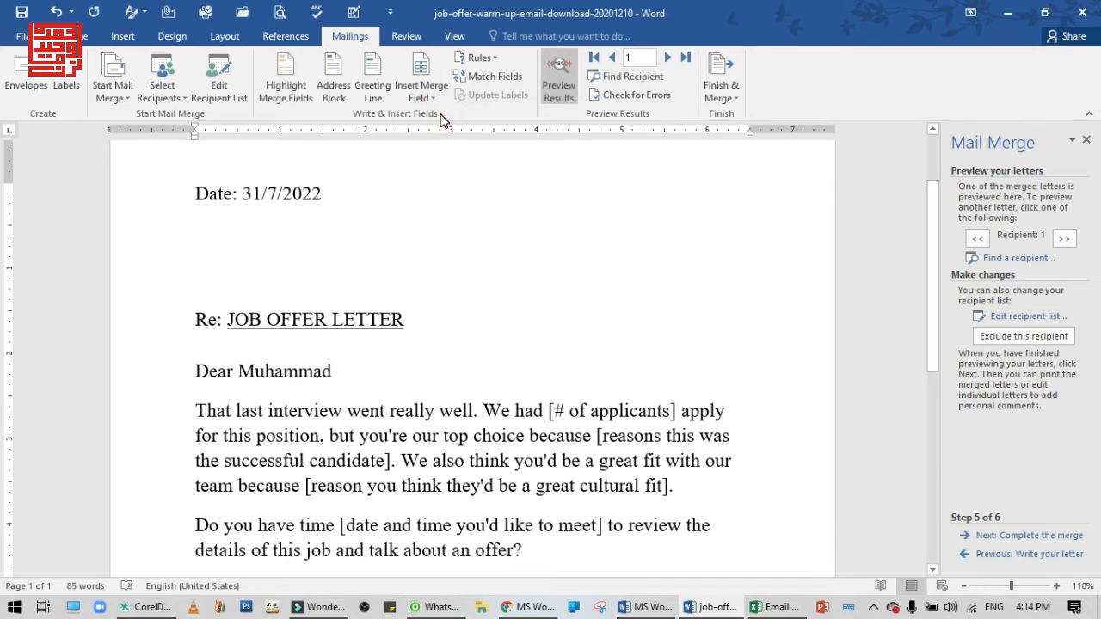
{"action": "left_click", "coordinate": [424, 97]}
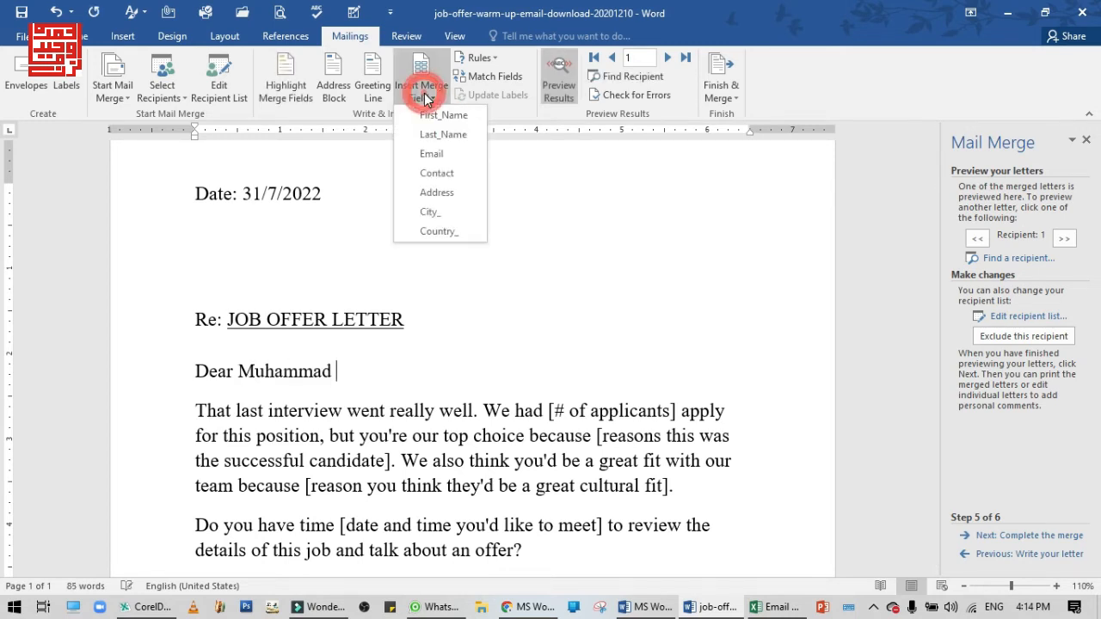
{"action": "left_click", "coordinate": [443, 138]}
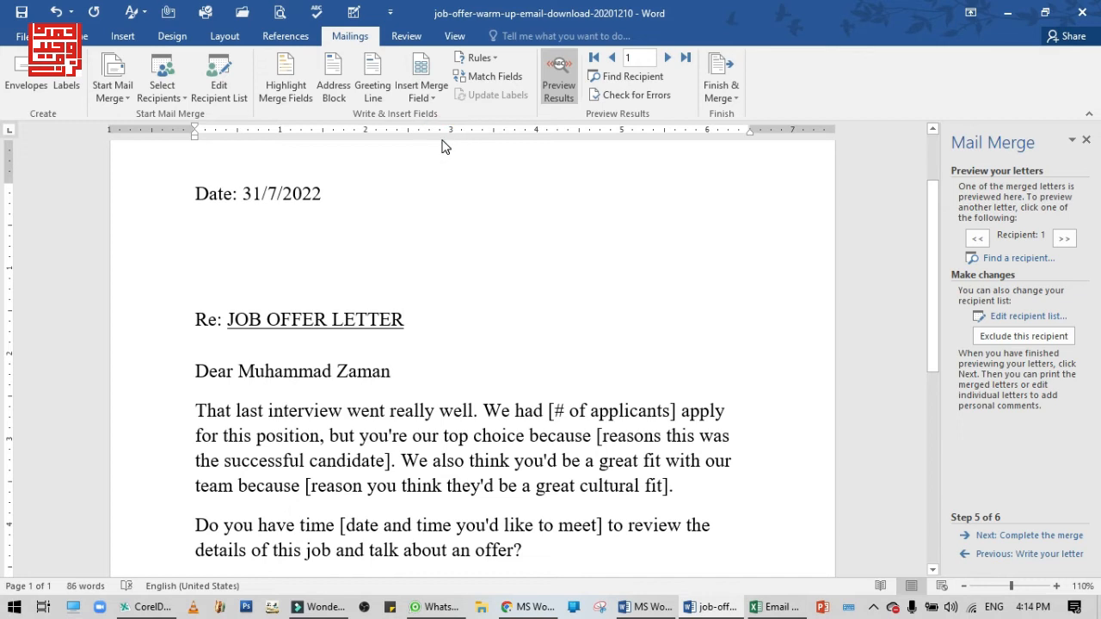
- Insert the First_Name and Last_Name merge fields, separated by a space, on the line below the date
{"action": "left_click", "coordinate": [282, 222]}
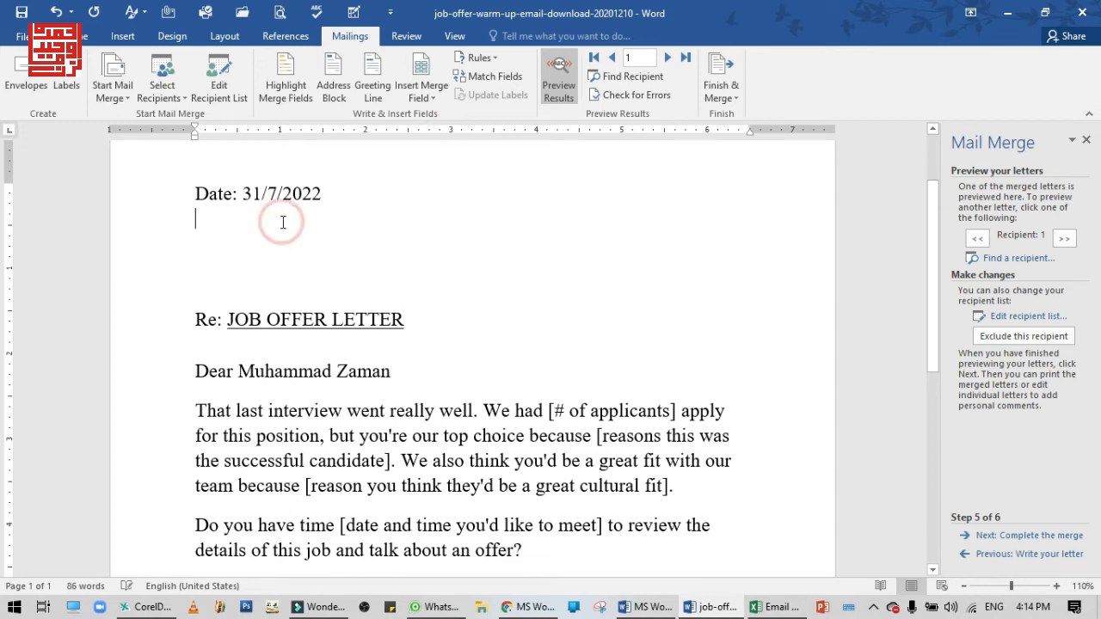
{"action": "left_click", "coordinate": [420, 100]}
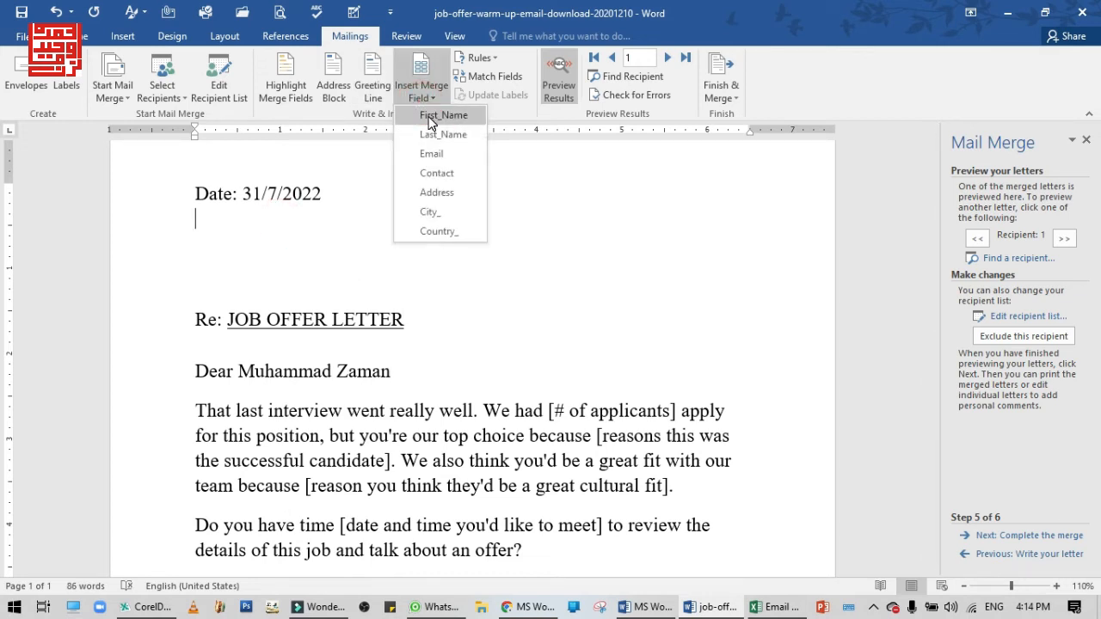
{"action": "left_click", "coordinate": [430, 115]}
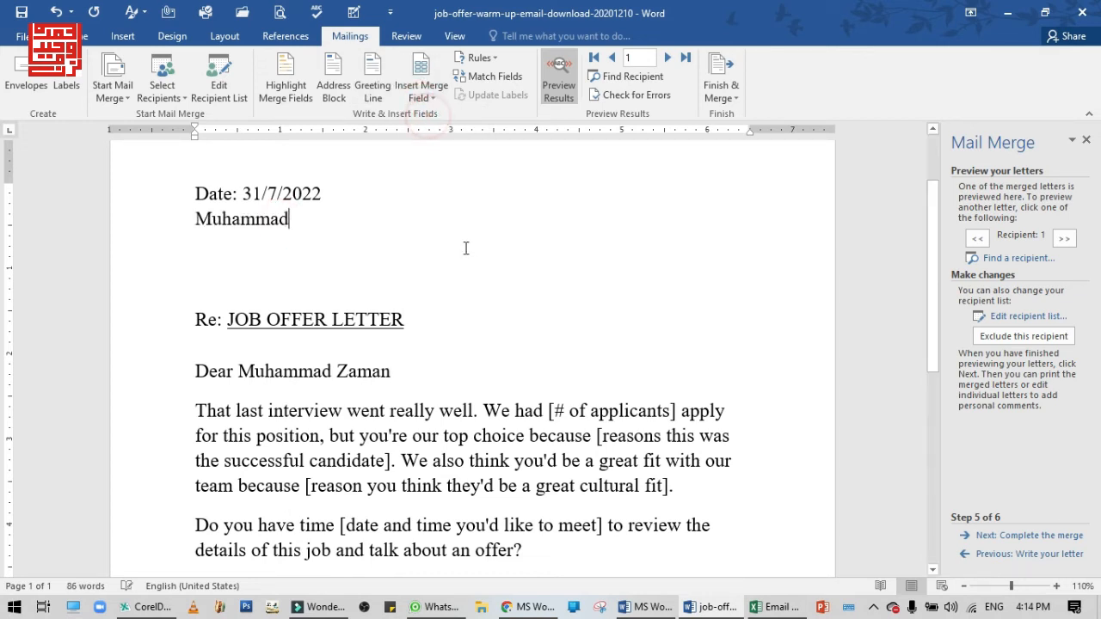
{"action": "left_click", "coordinate": [428, 97]}
{"action": "left_click", "coordinate": [442, 135]}
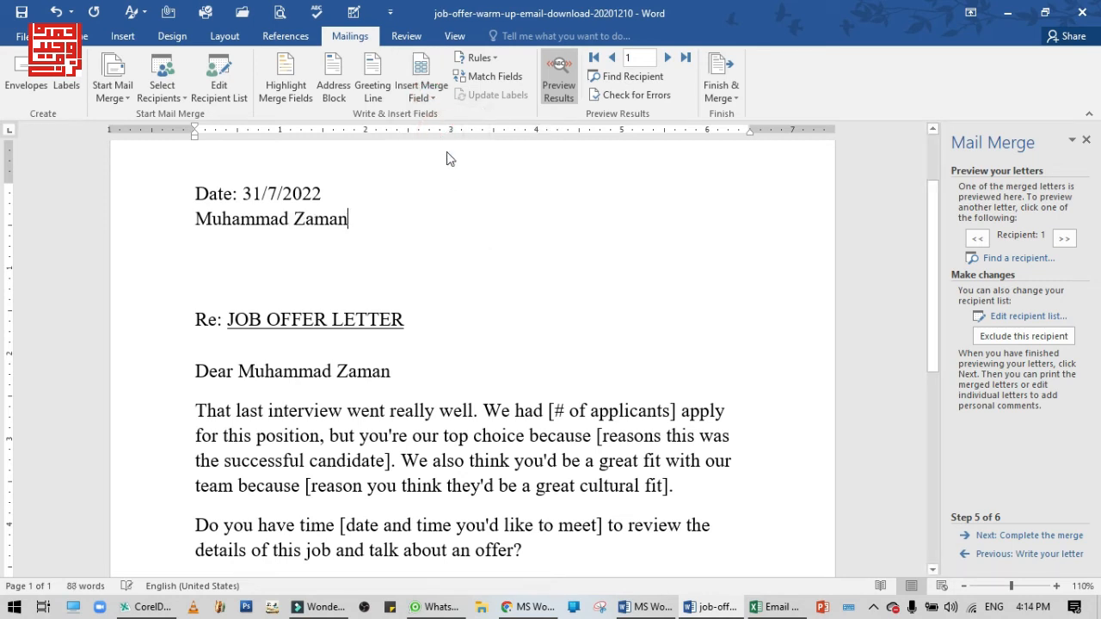
- Add the Address, City_ and Country_ merge fields on separate lines below the recipient's name
{"action": "key", "text": "Return"}
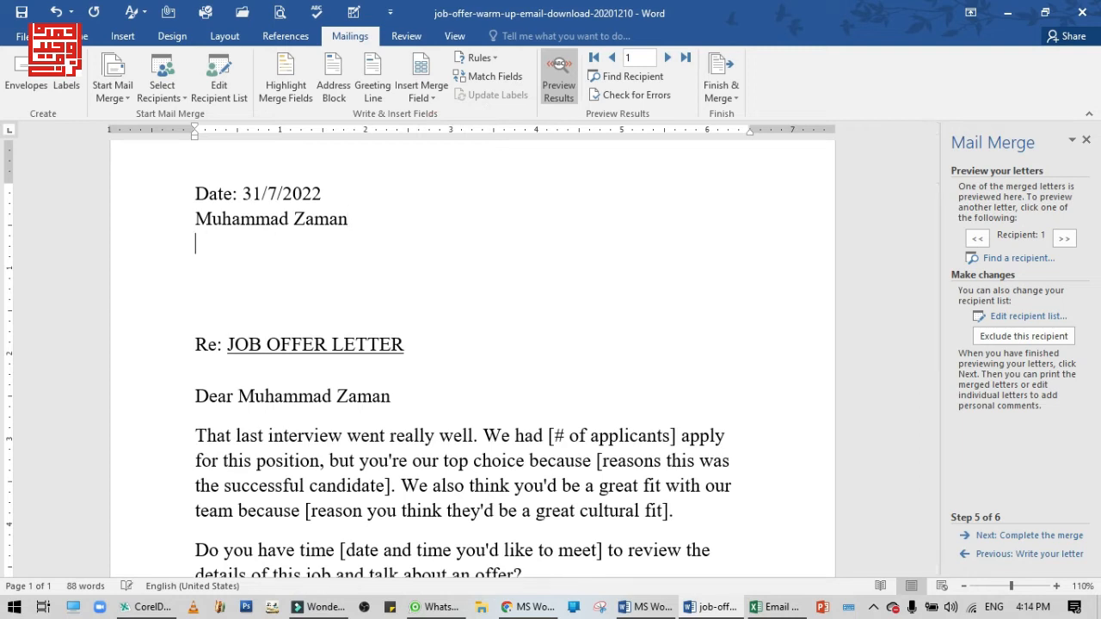
{"action": "left_click", "coordinate": [421, 101]}
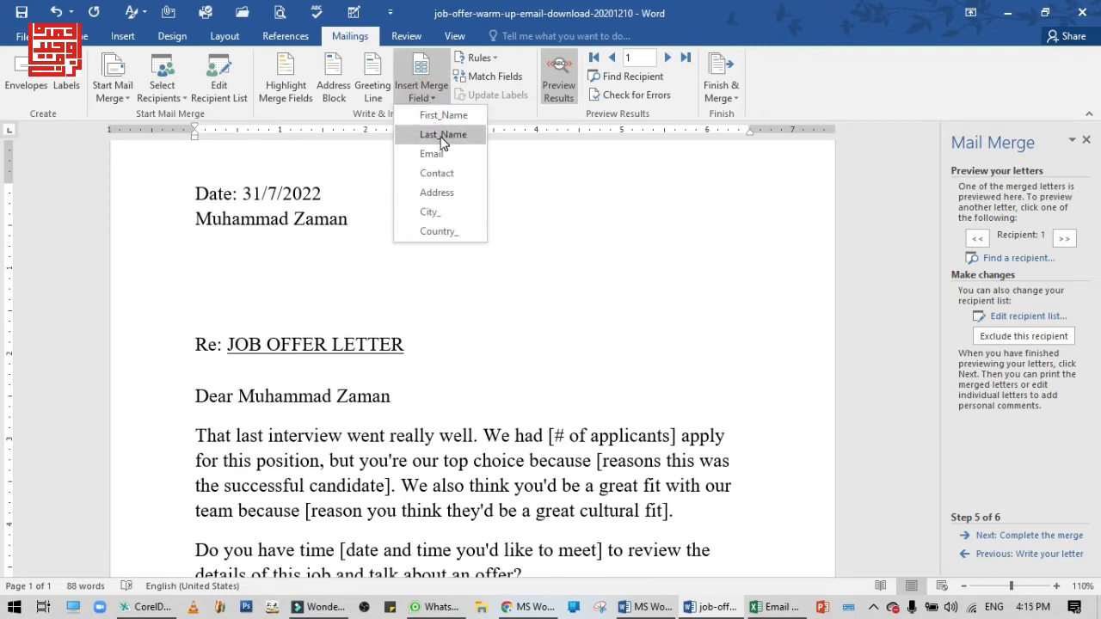
{"action": "left_click", "coordinate": [439, 193]}
{"action": "key", "text": "Return"}
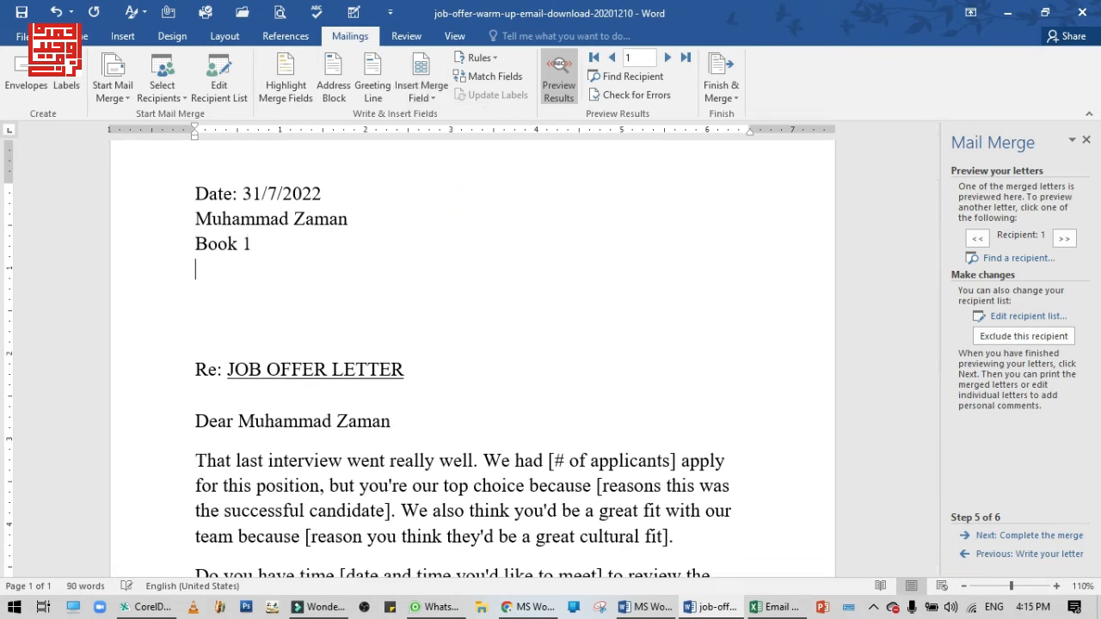
{"action": "left_click", "coordinate": [432, 99]}
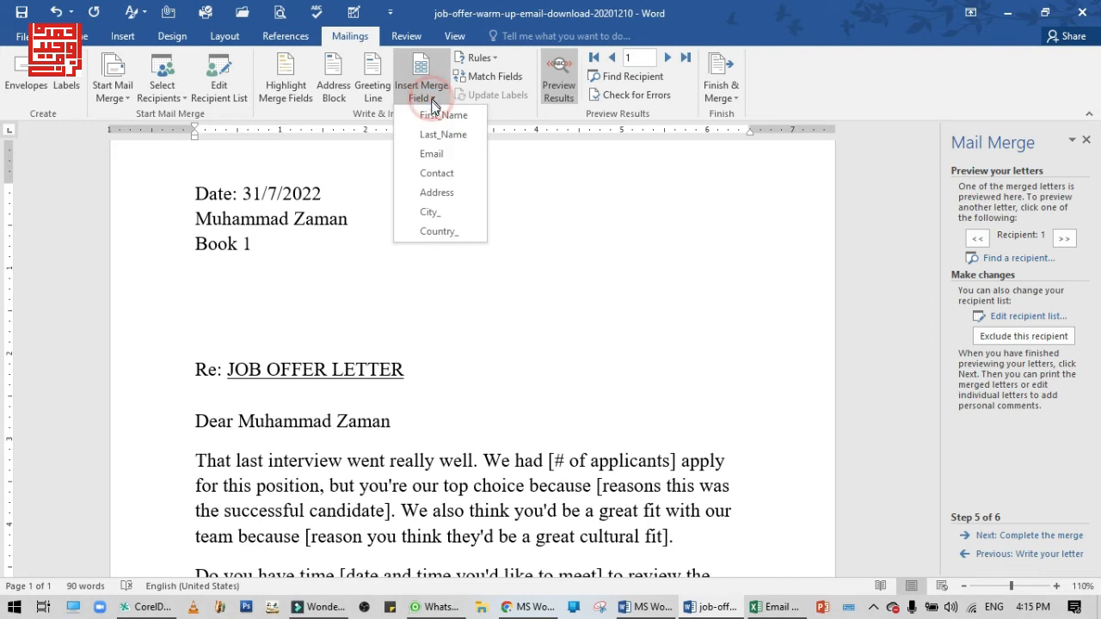
{"action": "left_click", "coordinate": [432, 212]}
{"action": "key", "text": "Return"}
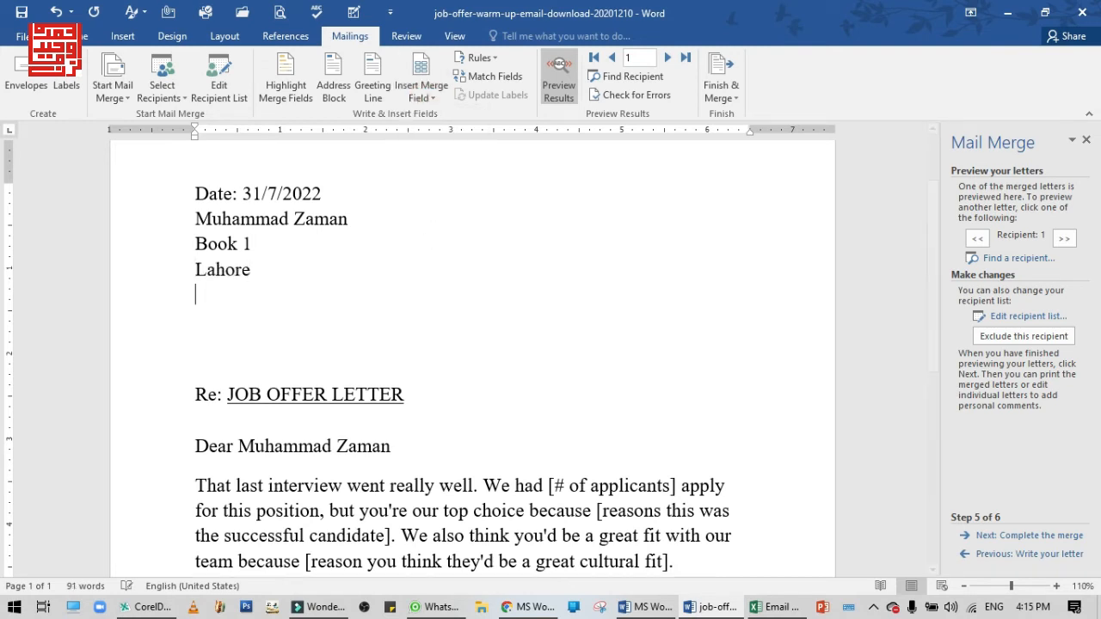
{"action": "left_click", "coordinate": [430, 97]}
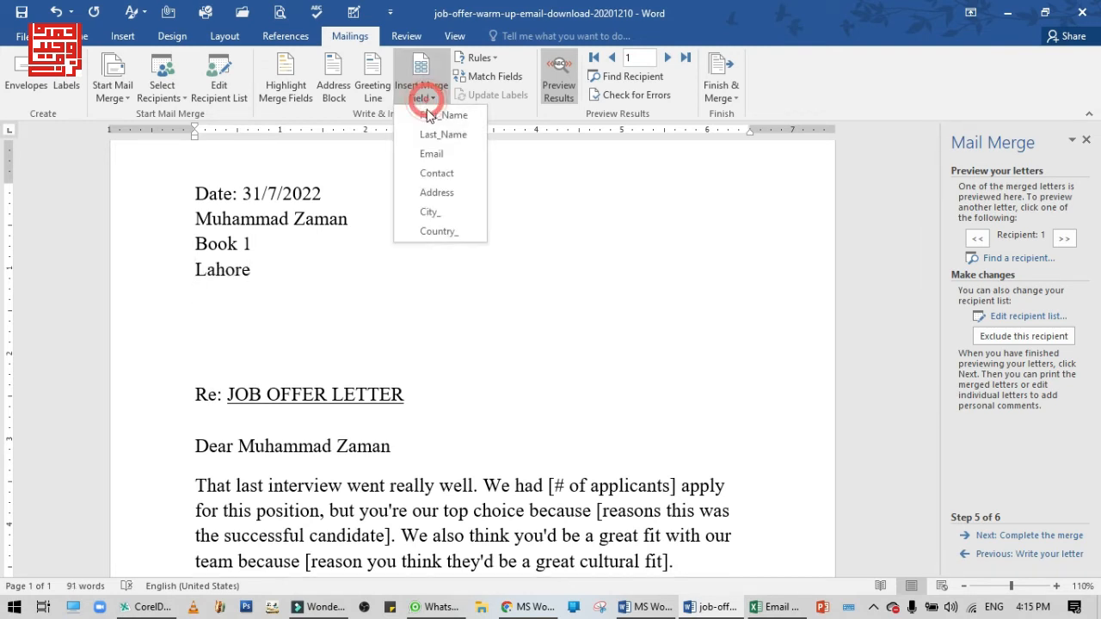
{"action": "left_click", "coordinate": [449, 233]}
{"action": "left_click", "coordinate": [454, 302]}
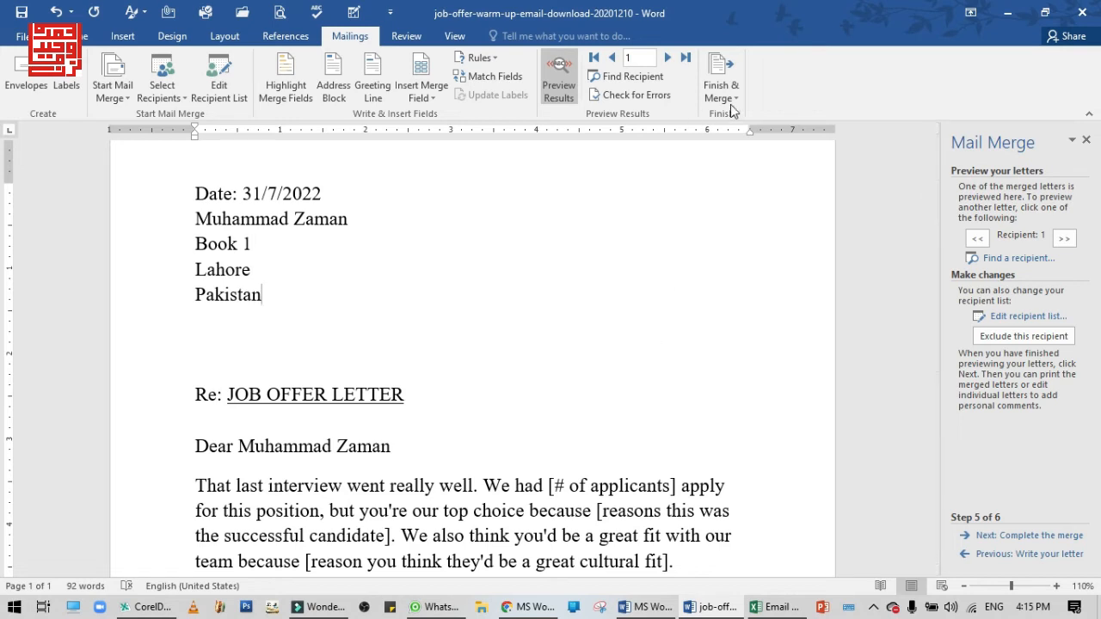
- Preview the merged letters forward to recipient 5 and back to recipient 2, checking the filled-in address lines and salutation
{"action": "left_click", "coordinate": [669, 57]}
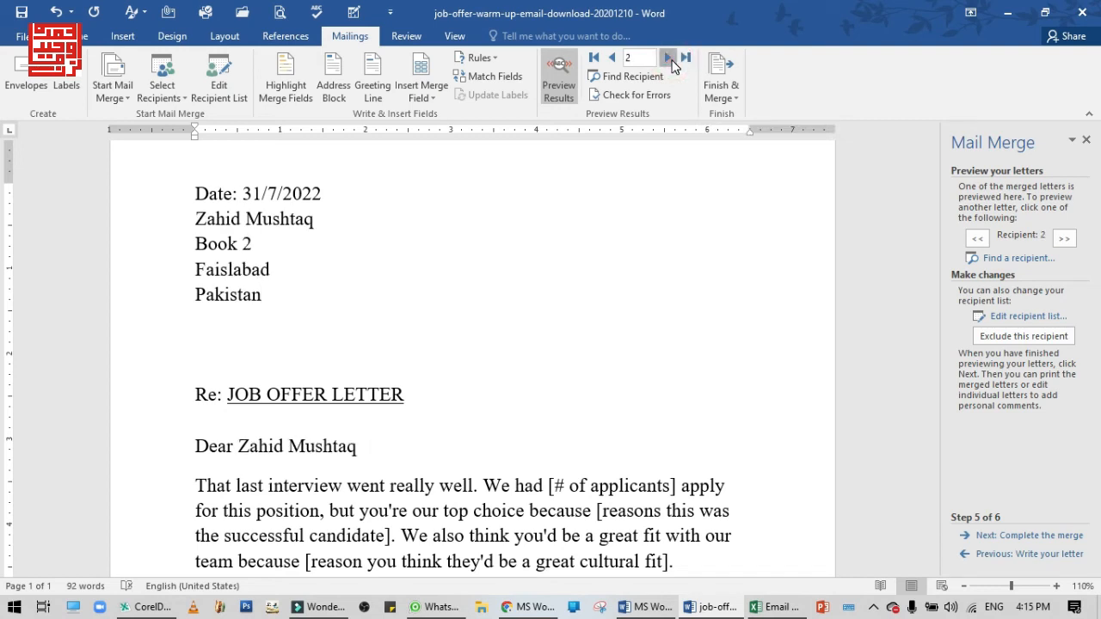
{"action": "left_click", "coordinate": [669, 58]}
{"action": "left_click", "coordinate": [672, 61]}
{"action": "left_click", "coordinate": [672, 60]}
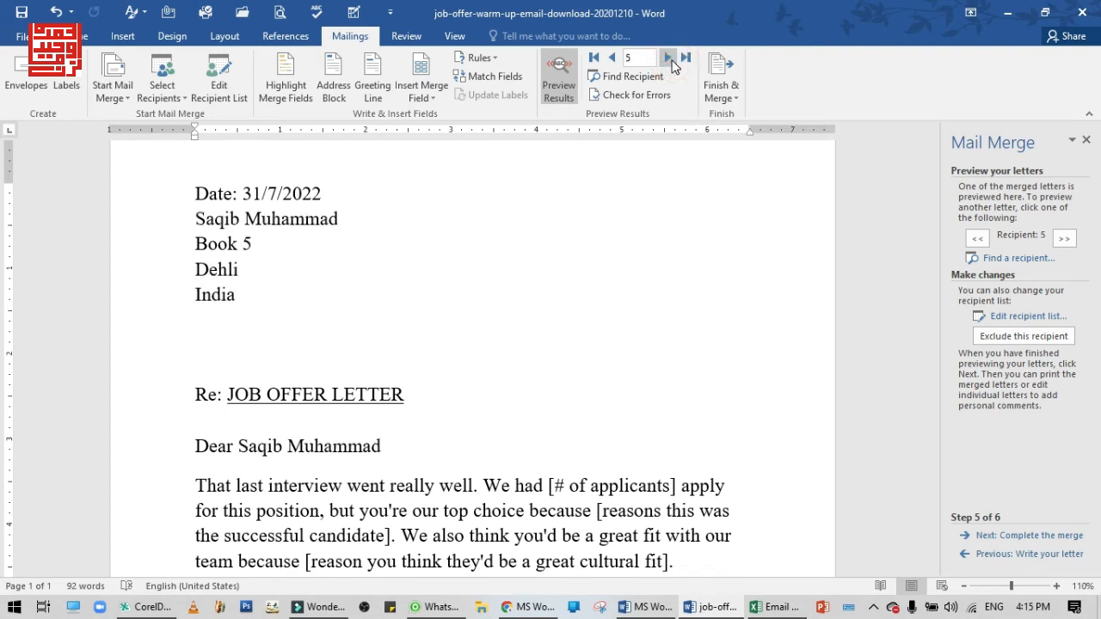
{"action": "left_click", "coordinate": [613, 58]}
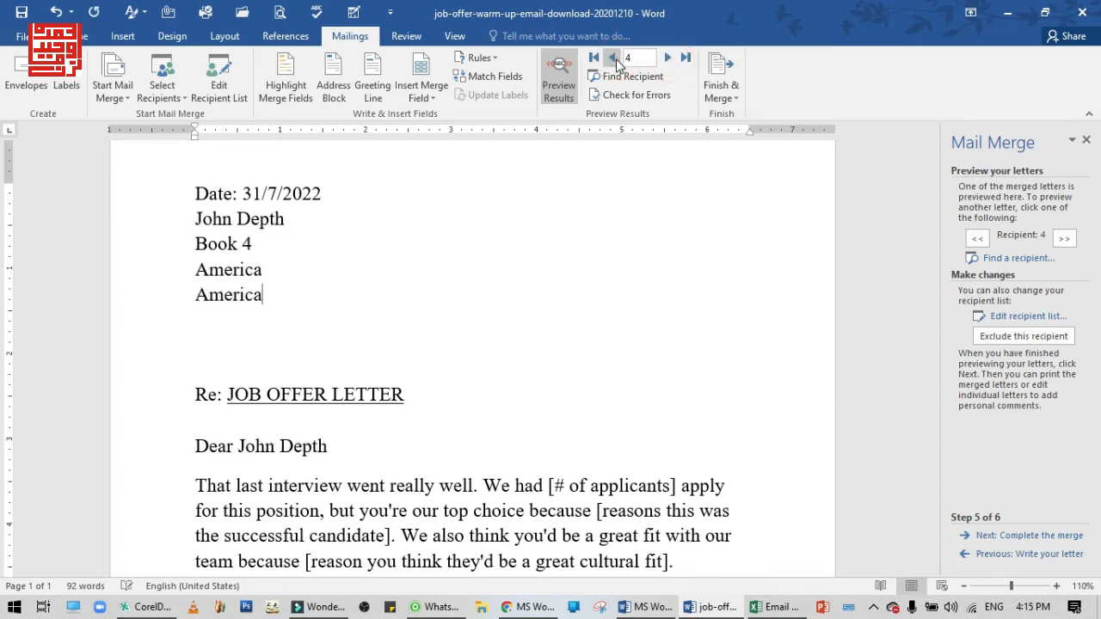
{"action": "left_click", "coordinate": [614, 58]}
{"action": "left_click", "coordinate": [614, 58]}
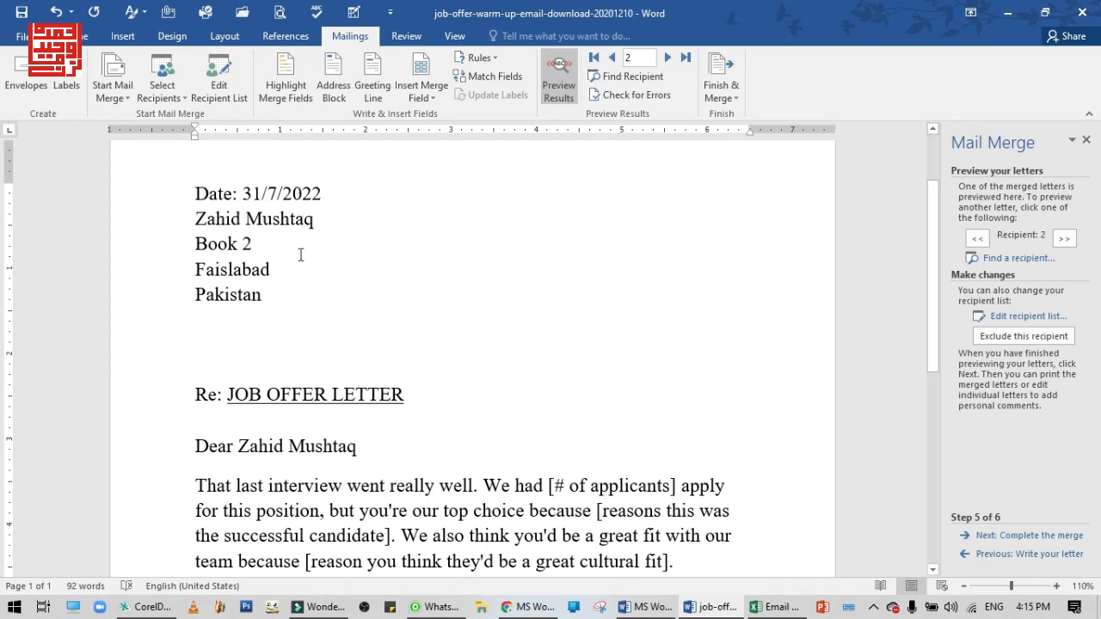
- Merge all records to HTML e-mail messages, using the Email field for recipients and "Offer Letter" as the subject line
{"action": "left_click", "coordinate": [725, 87]}
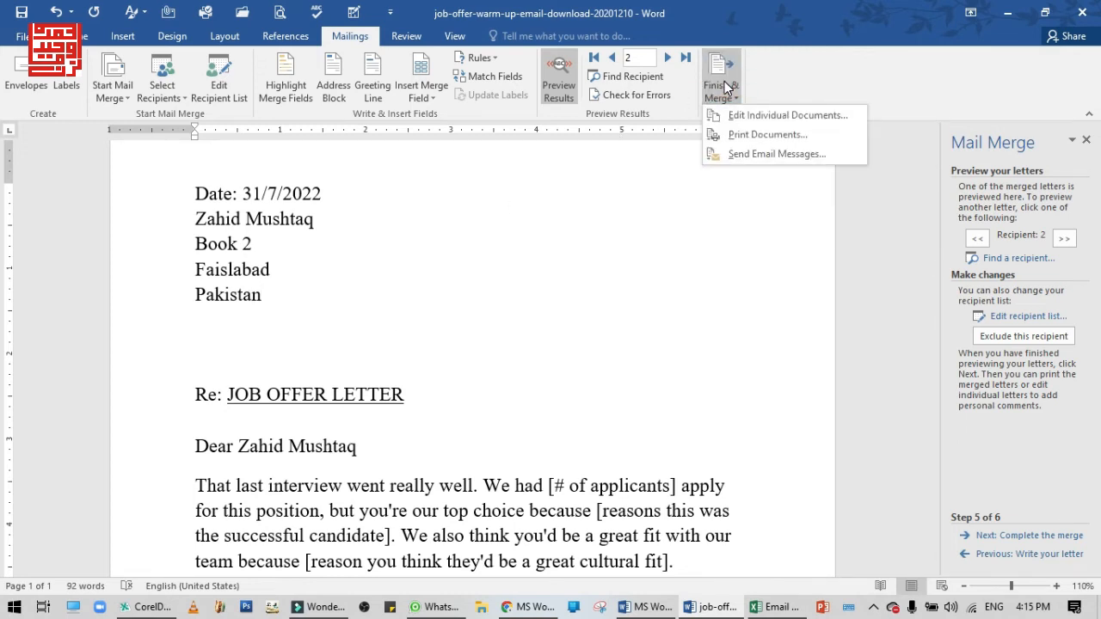
{"action": "left_click", "coordinate": [755, 153]}
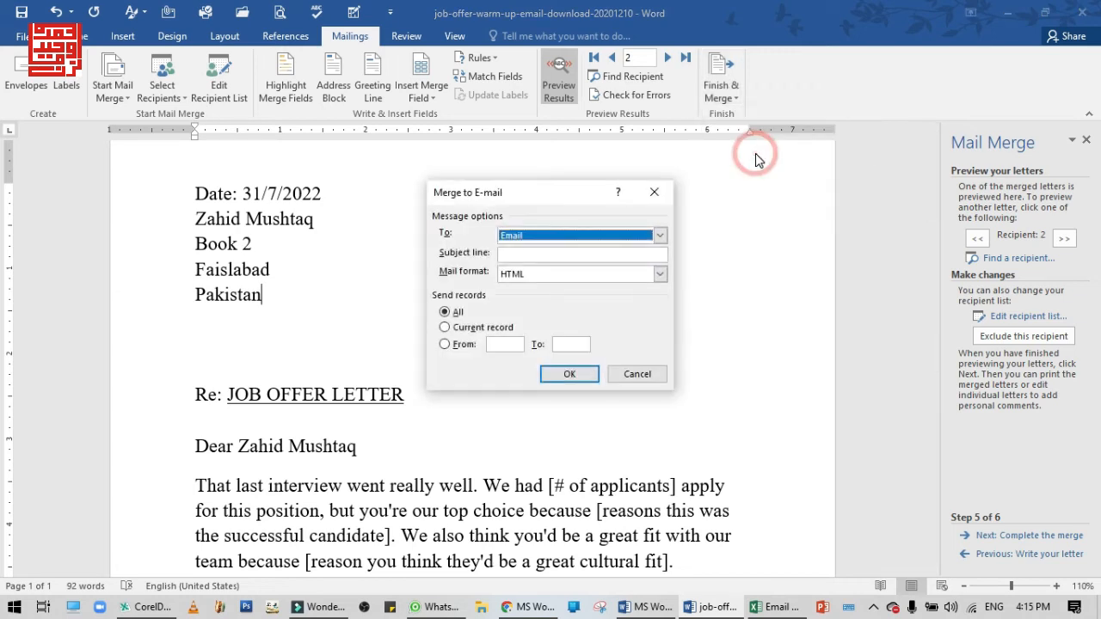
{"action": "left_click", "coordinate": [530, 255]}
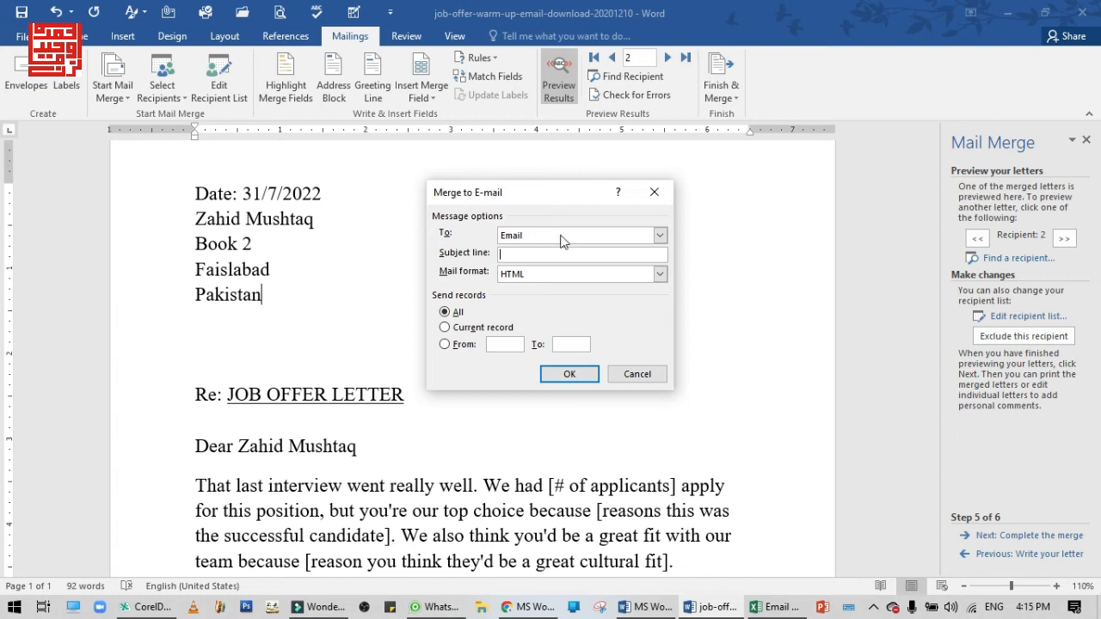
{"action": "left_click", "coordinate": [659, 236]}
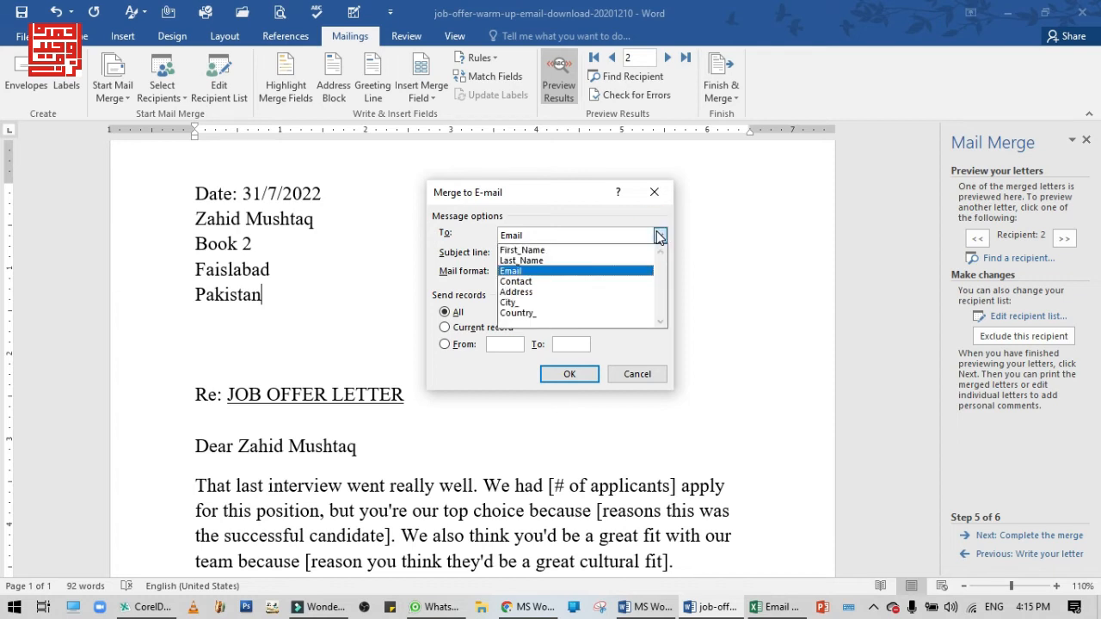
{"action": "left_click", "coordinate": [659, 236]}
{"action": "left_click", "coordinate": [630, 254]}
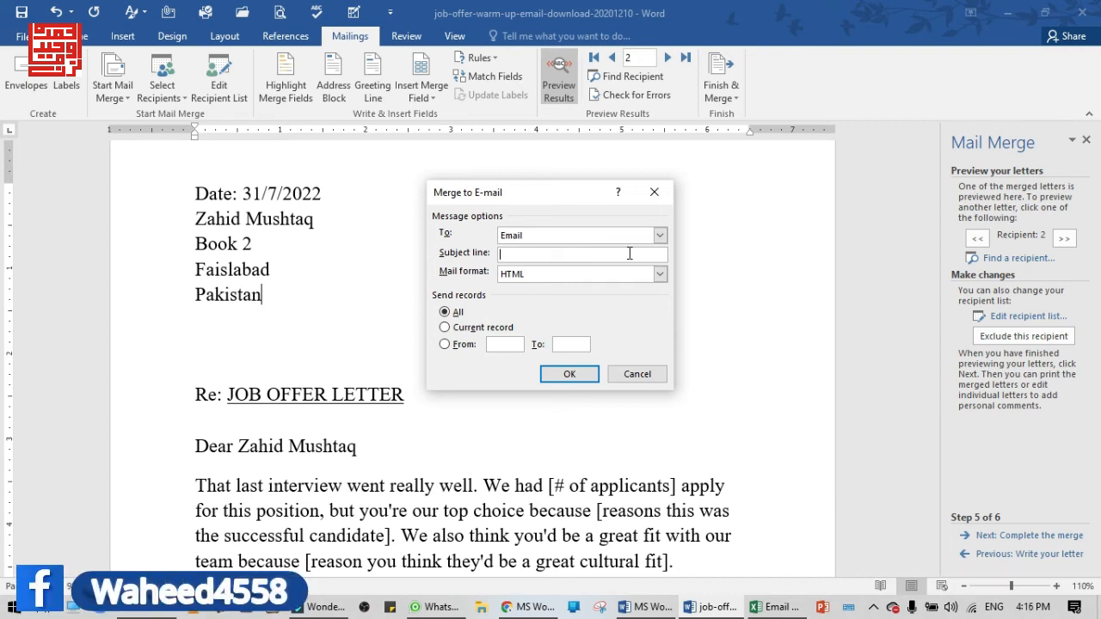
{"action": "type", "text": "Offer L"}
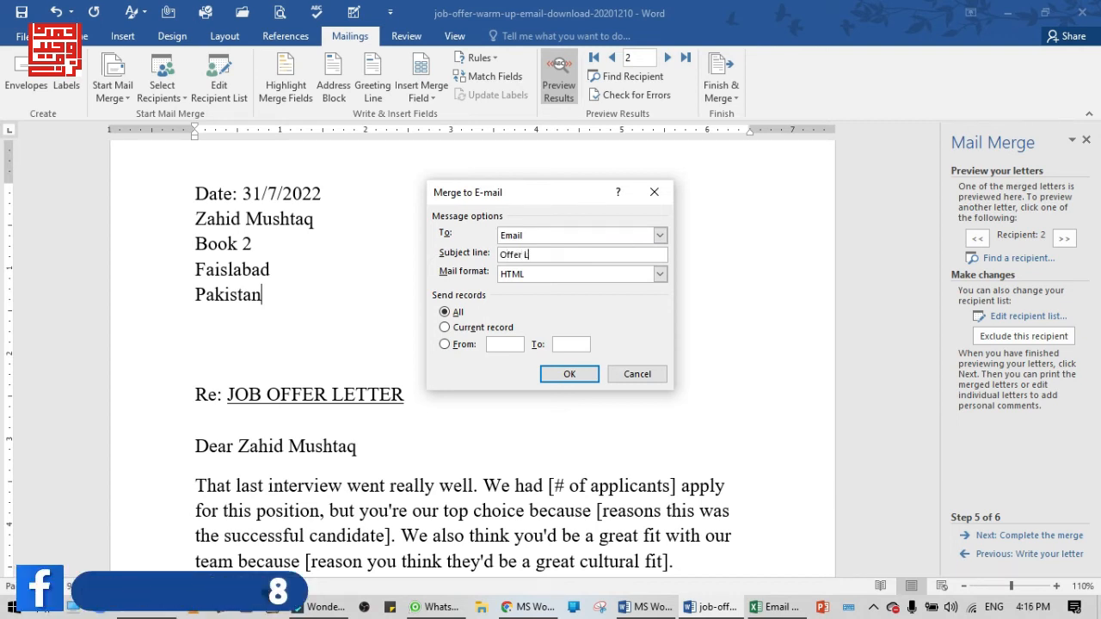
{"action": "type", "text": "etter"}
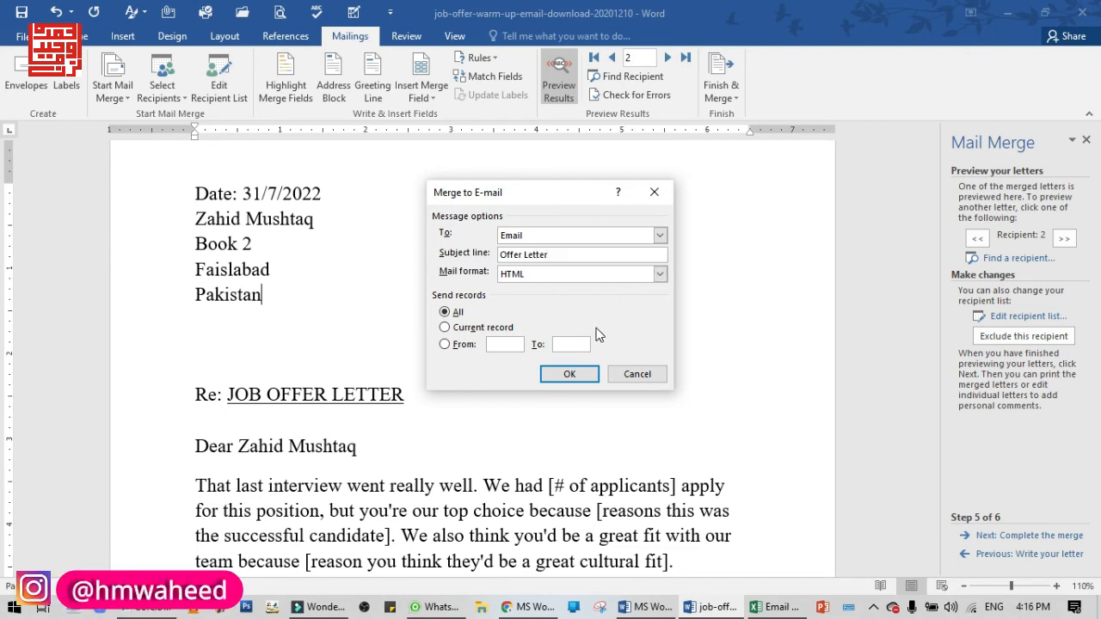
{"action": "left_click", "coordinate": [568, 375]}
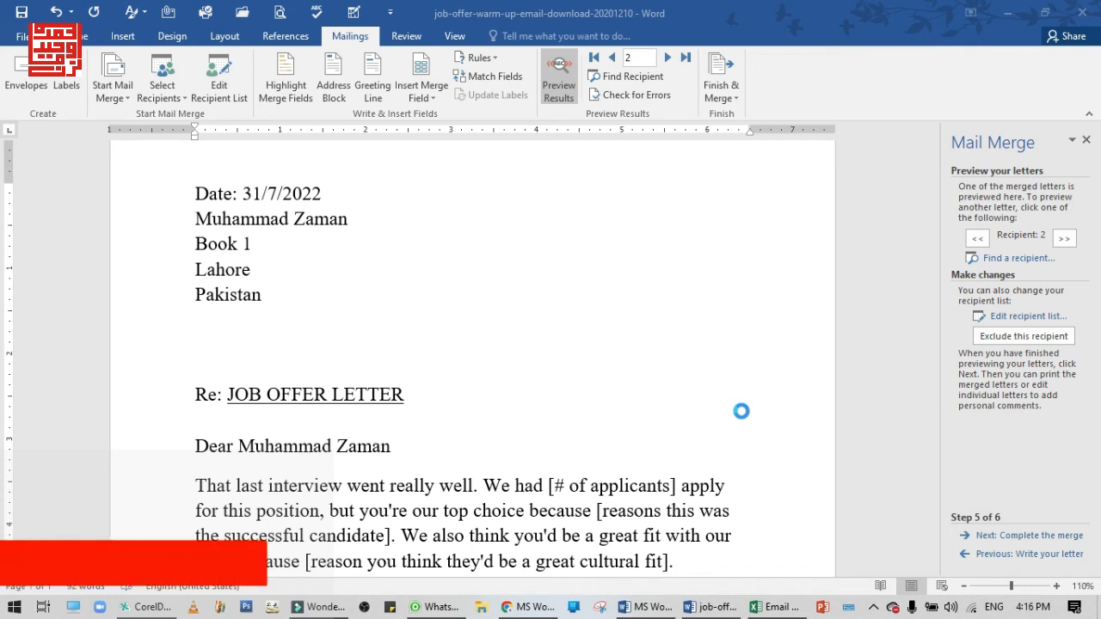
- Try to open Outlook from the hidden notification-area programs to check the merged e-mails
{"action": "left_click", "coordinate": [874, 611]}
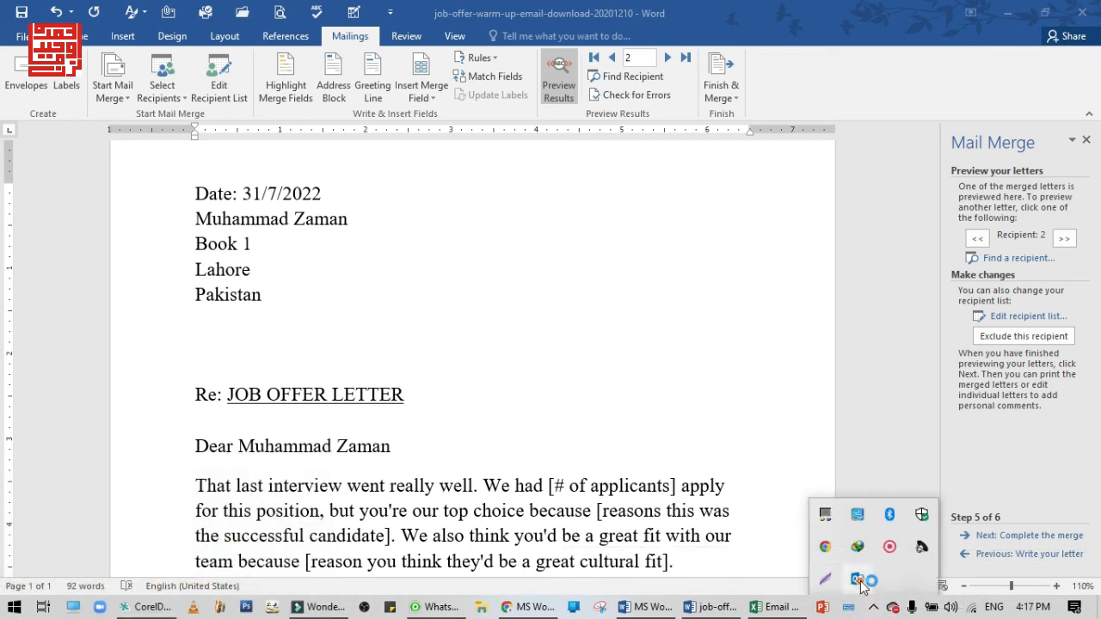
{"action": "left_click", "coordinate": [858, 582]}
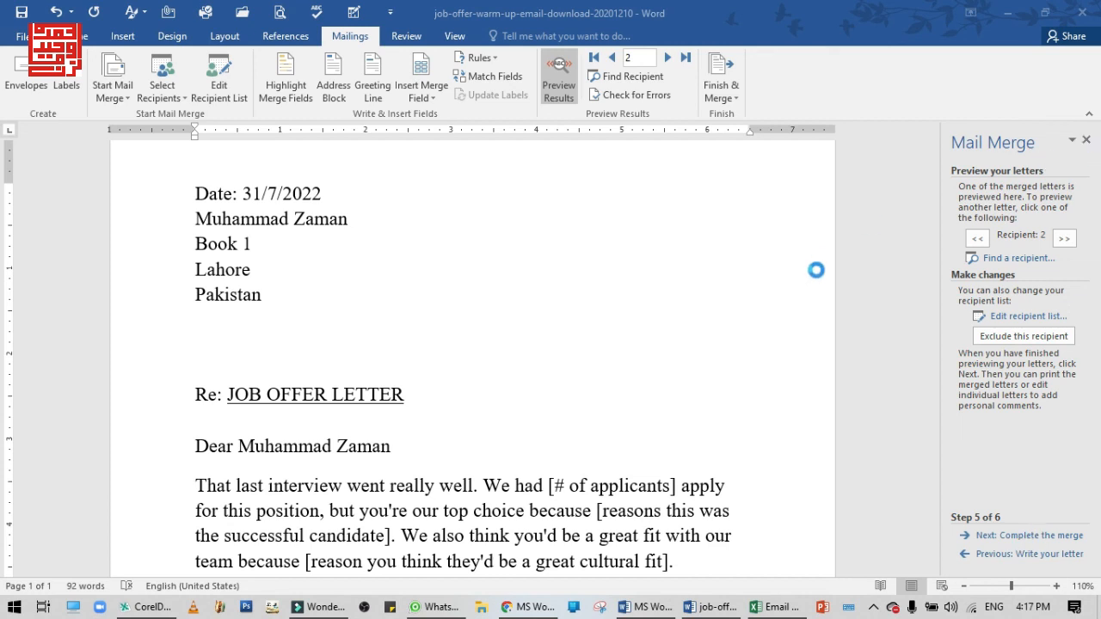
{"action": "left_click", "coordinate": [874, 609]}
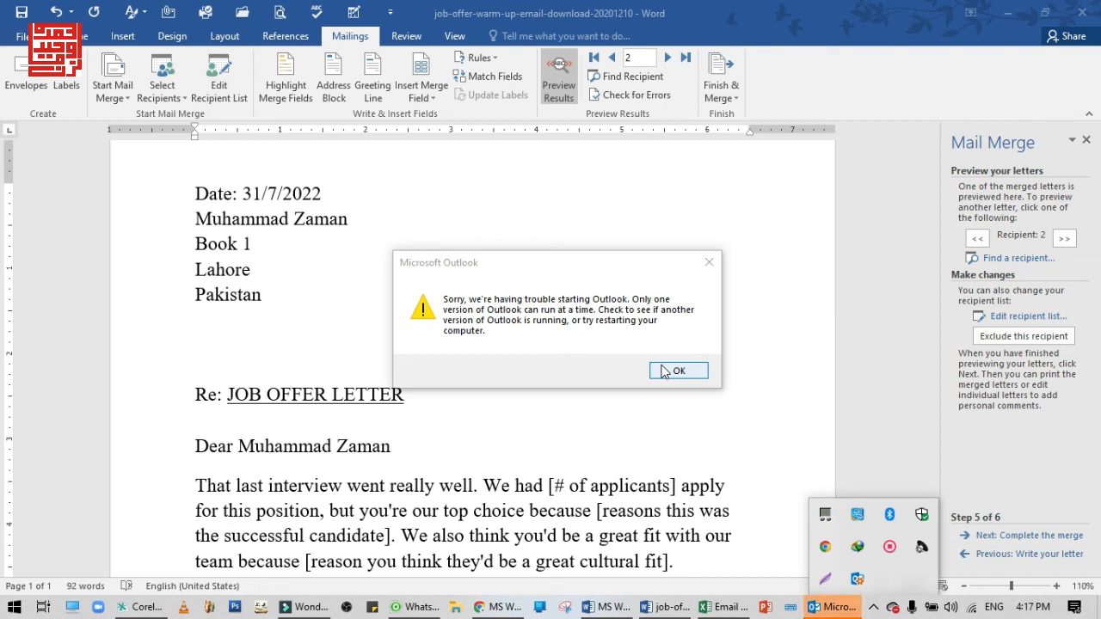
{"action": "left_click", "coordinate": [663, 371]}
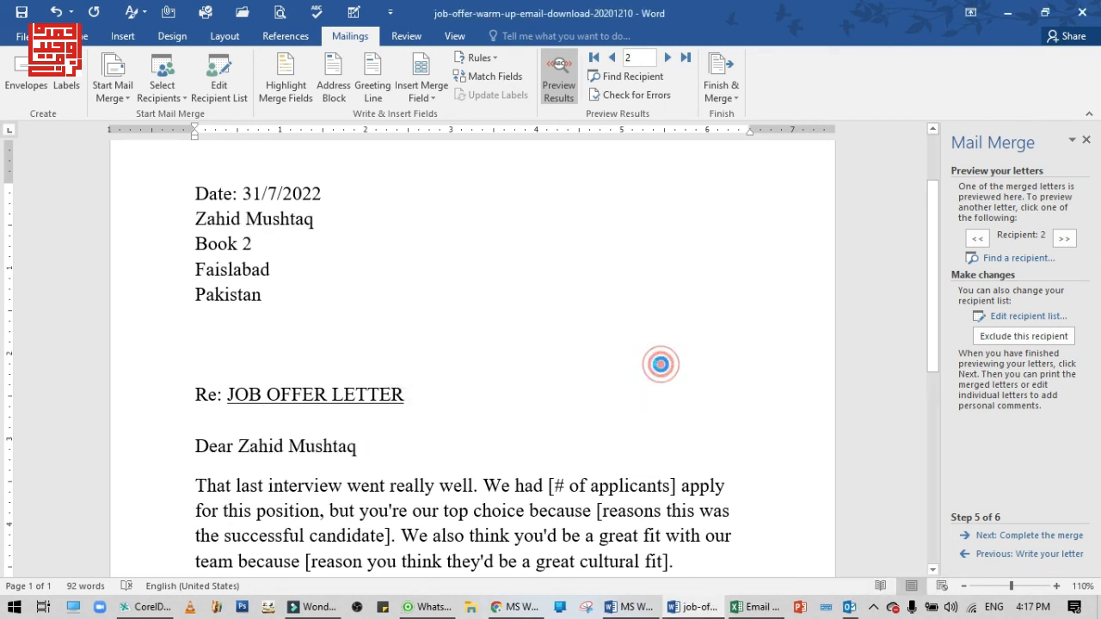
{"action": "left_click", "coordinate": [873, 606]}
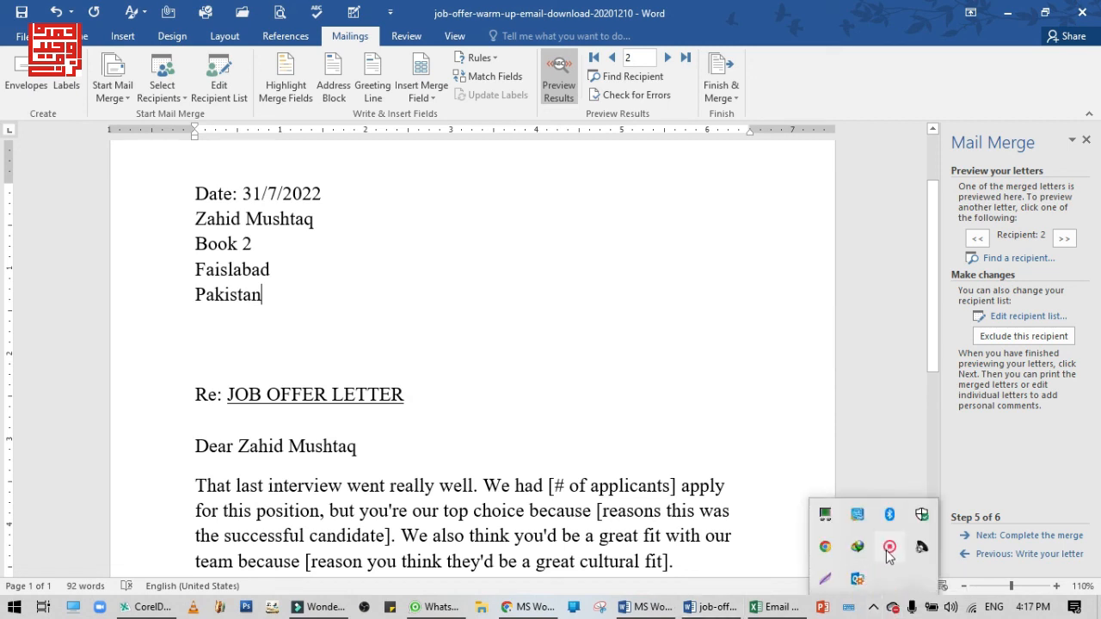